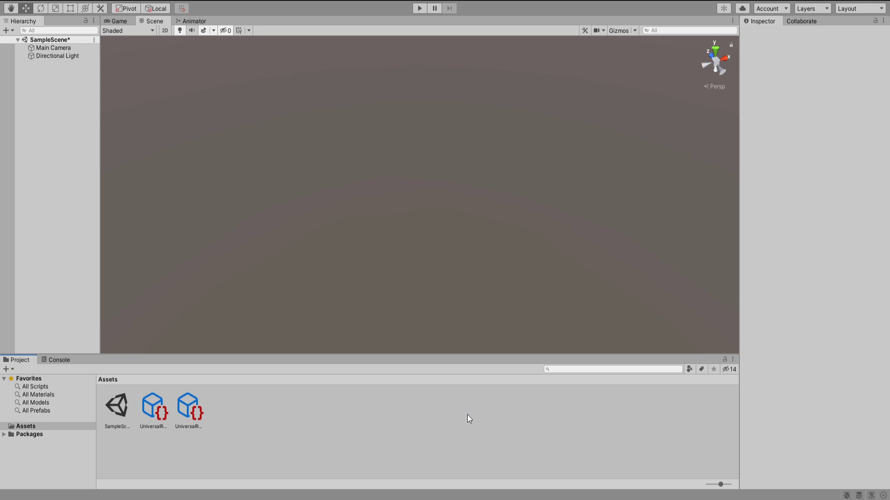
# Step: Import the RainbowTexture.jpg image into the Assets folder and select it to view its import settings
pyautogui.click(310, 426)
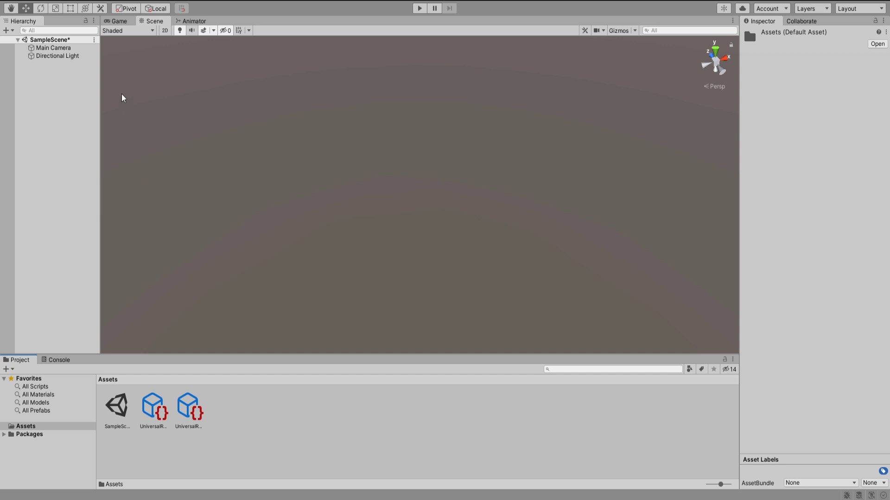
pyautogui.click(310, 457)
pyautogui.click(130, 410)
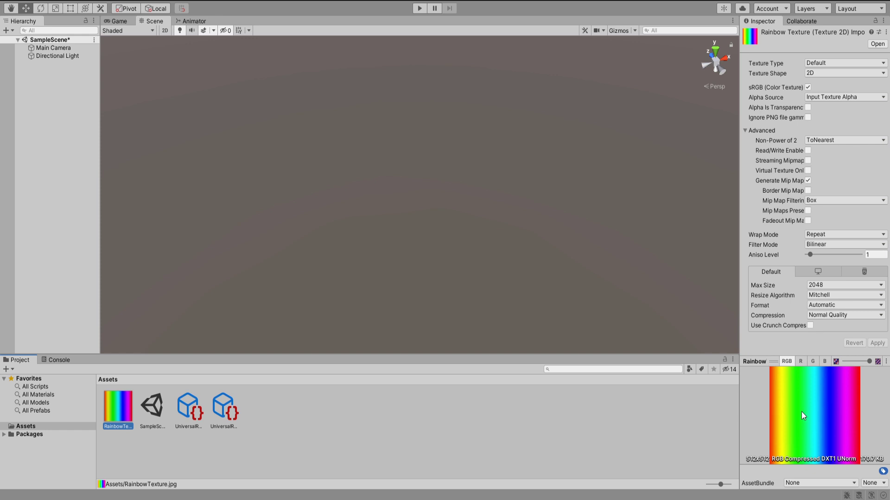
# Step: Add a plane to the scene and set its position to X 0, Y 0, Z 0
pyautogui.click(332, 437)
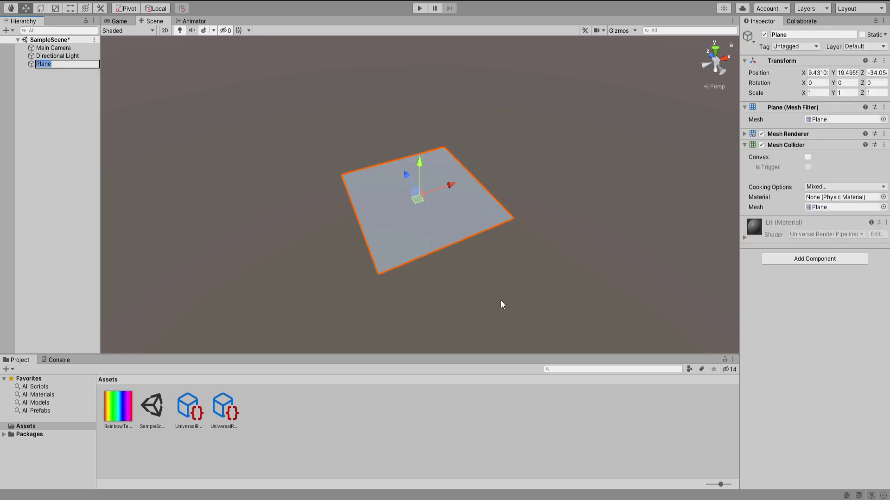
pyautogui.moveTo(467, 251); pyautogui.dragTo(483, 279, button='middle')
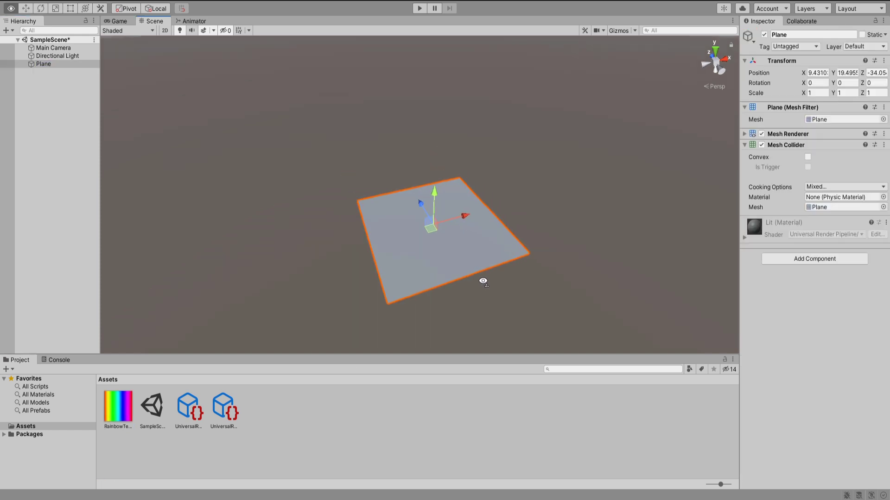
pyautogui.keyDown('alt'); pyautogui.moveTo(483, 279); pyautogui.dragTo(482, 273); pyautogui.keyUp('alt')
pyautogui.click(818, 72)
pyautogui.write('0')
pyautogui.press('Tab')
pyautogui.write('0')
pyautogui.press('Tab')
pyautogui.write('0')
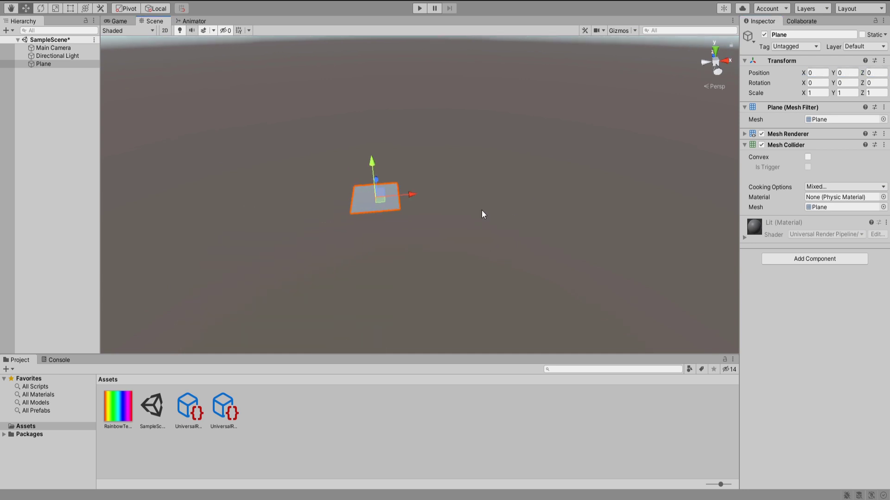
# Step: Stretch the plane into a long bridge by setting its Z scale to 10
pyautogui.scroll(5, 482, 210)
pyautogui.keyDown('alt'); pyautogui.moveTo(482, 209); pyautogui.dragTo(554, 207); pyautogui.keyUp('alt')
pyautogui.write('0')
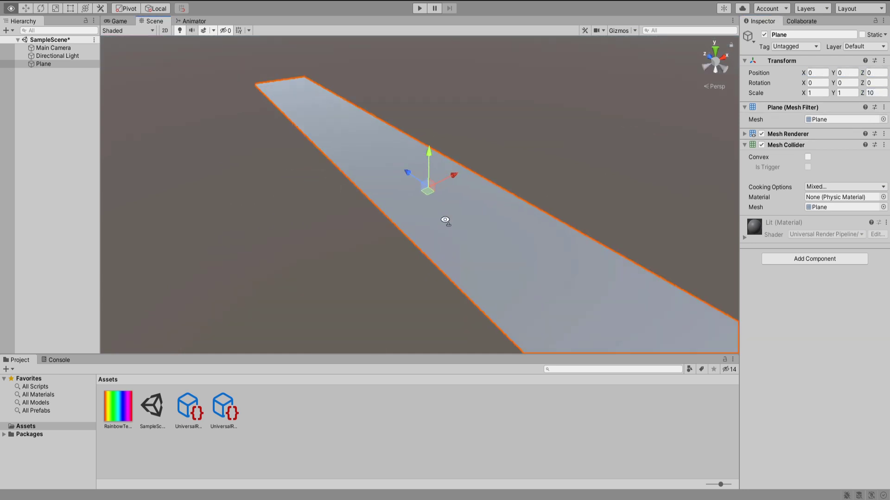
pyautogui.keyDown('alt'); pyautogui.moveTo(444, 274); pyautogui.dragTo(519, 214); pyautogui.keyUp('alt')
pyautogui.moveTo(519, 212); pyautogui.dragTo(518, 210, button='right')
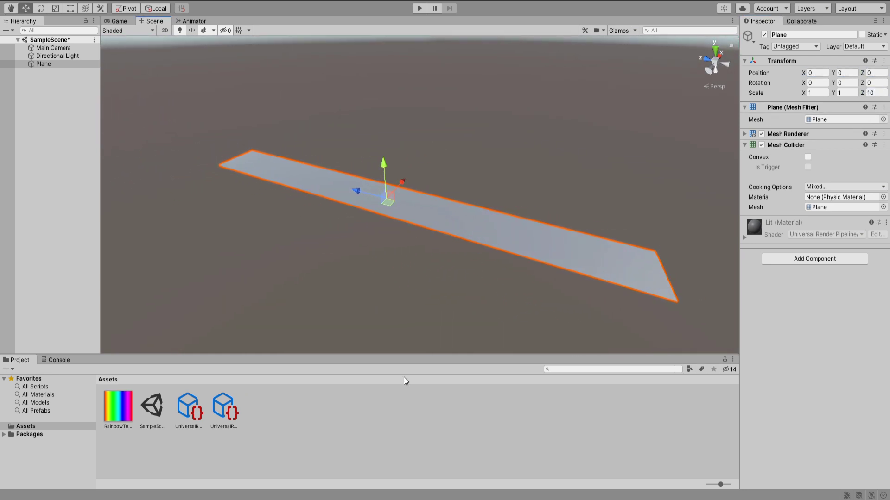
# Step: Create a lit shader graph named RainbowBridgeShader in the Assets folder
pyautogui.rightClick(407, 407)
pyautogui.write('R')
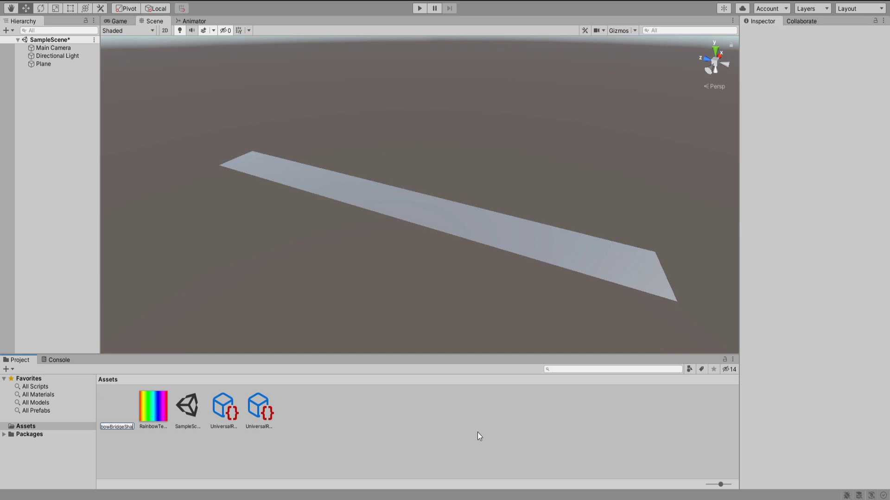
pyautogui.press('Return')
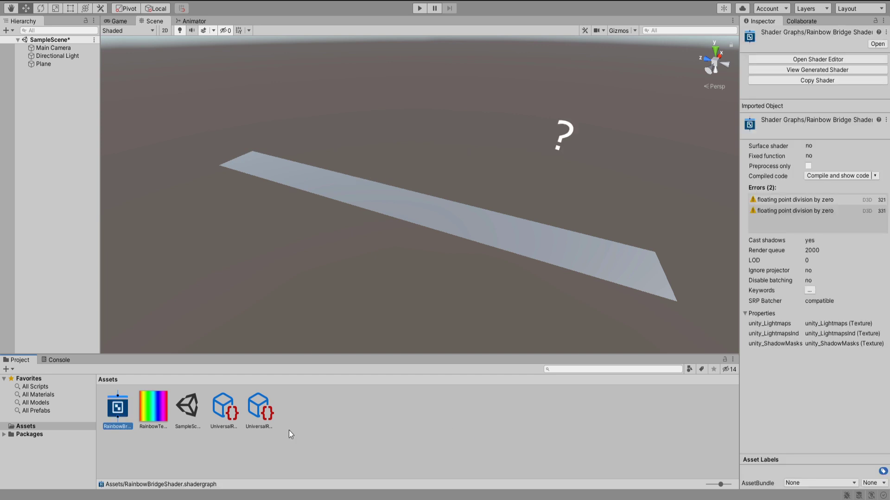
# Step: Apply a new RainbowBridgeMaterial to the plane and open the RainbowBridgeShader graph in a maximized editor
pyautogui.doubleClick(150, 408)
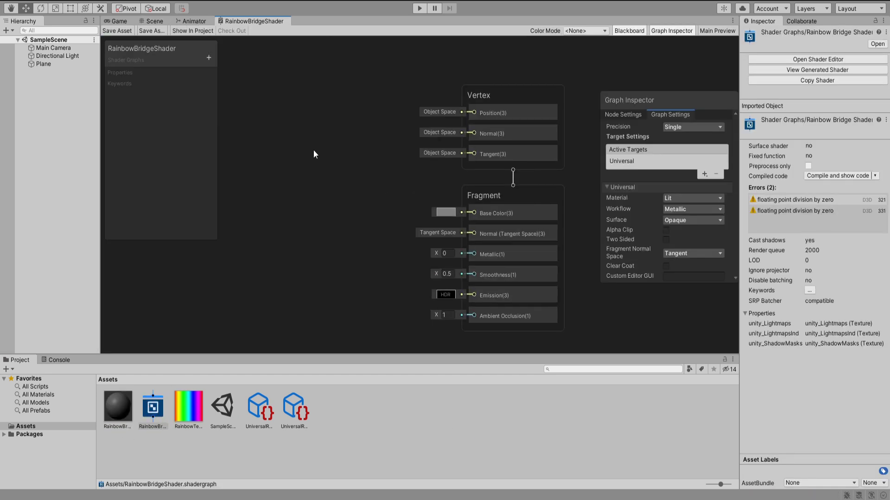
pyautogui.scroll(-3, 323, 173)
pyautogui.doubleClick(254, 21)
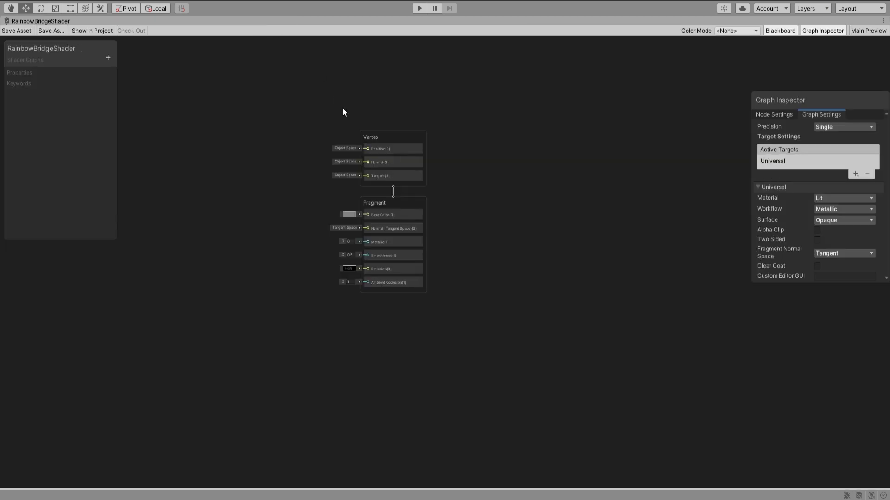
# Step: Show the main preview, change its sphere to a flat rectangular mesh and tilt it into view
pyautogui.click(864, 32)
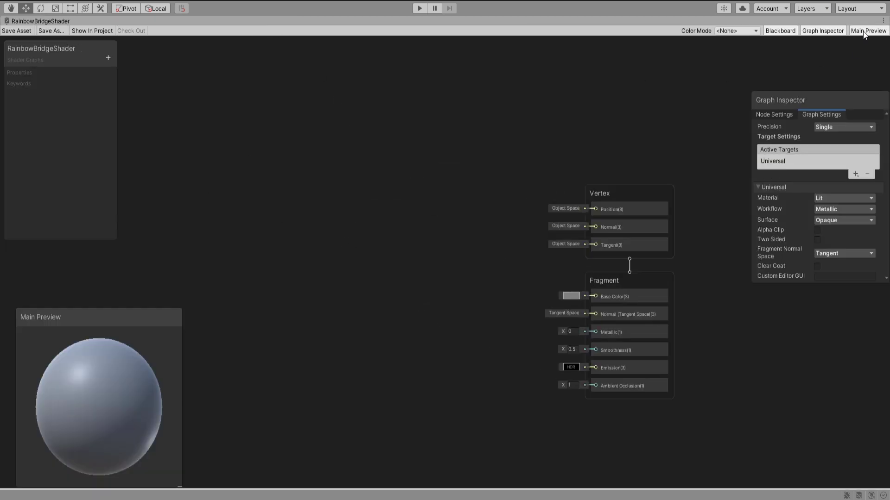
pyautogui.rightClick(115, 367)
pyautogui.click(162, 407)
pyautogui.moveTo(126, 406); pyautogui.dragTo(120, 349)
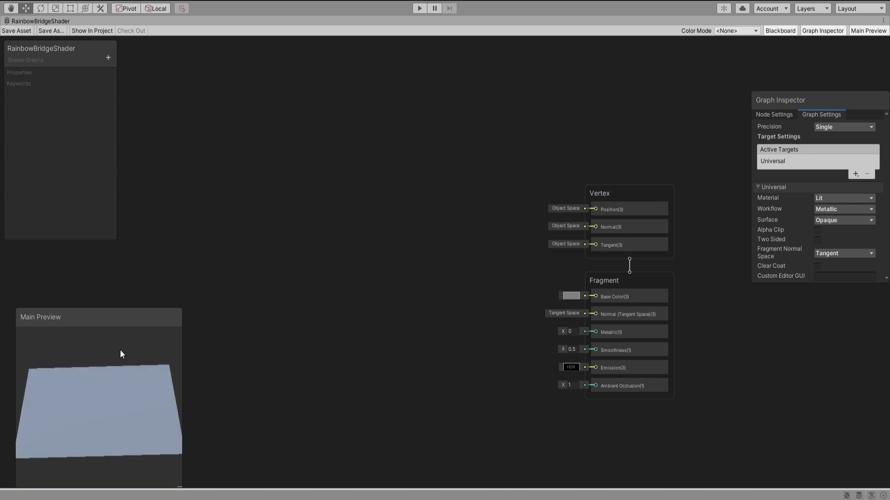
pyautogui.moveTo(122, 387); pyautogui.dragTo(77, 409)
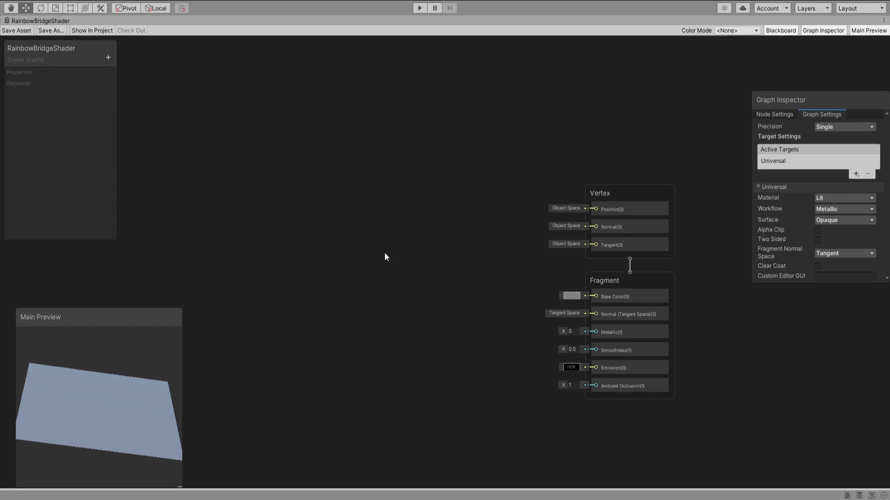
# Step: Add a Sample Texture 2D node and place it well ahead of the Vertex and Fragment blocks
pyautogui.press('Return')
pyautogui.moveTo(414, 272); pyautogui.dragTo(323, 182)
pyautogui.moveTo(391, 227); pyautogui.dragTo(423, 230, button='middle')
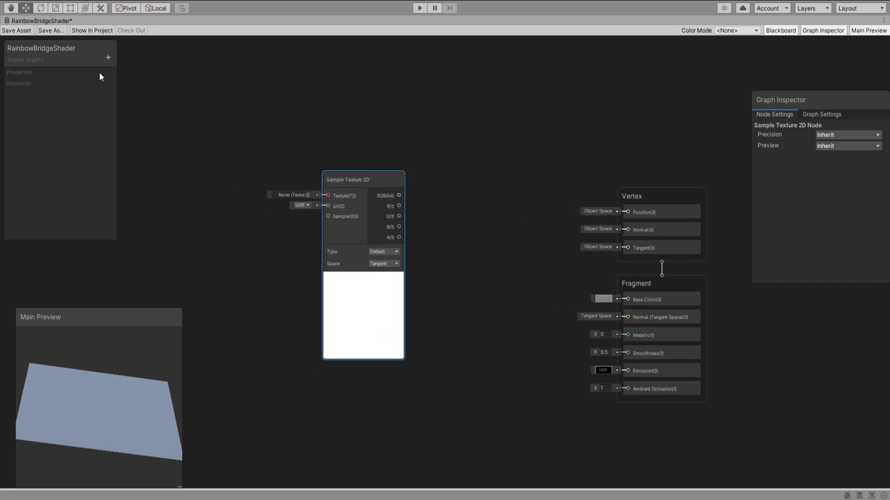
# Step: Create a Texture2D property named RainbowTexture and connect it to the Texture input of Sample Texture 2D
pyautogui.click(106, 60)
pyautogui.click(143, 146)
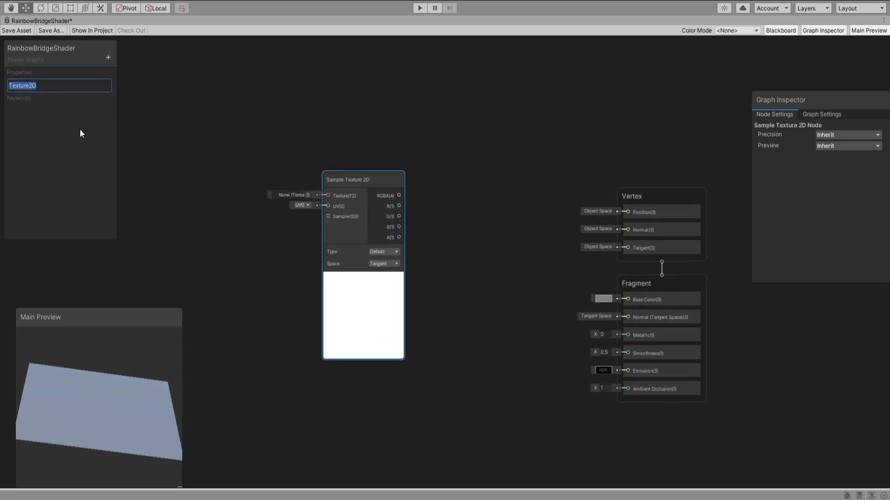
pyautogui.write('RainbowTexture')
pyautogui.press('Return')
pyautogui.moveTo(35, 86); pyautogui.dragTo(245, 191)
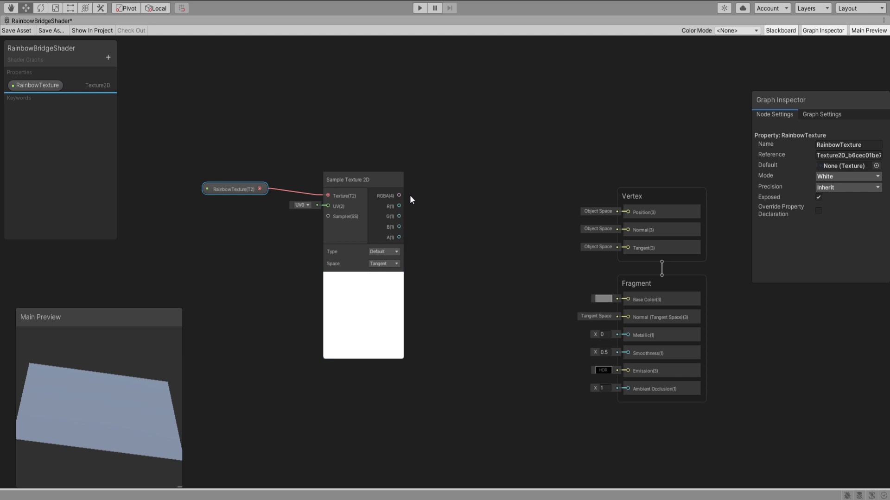
# Step: Connect the sampled RGBA output to Emission and set the RainbowTexture property's default to the RainbowTexture image
pyautogui.moveTo(399, 196); pyautogui.dragTo(626, 371)
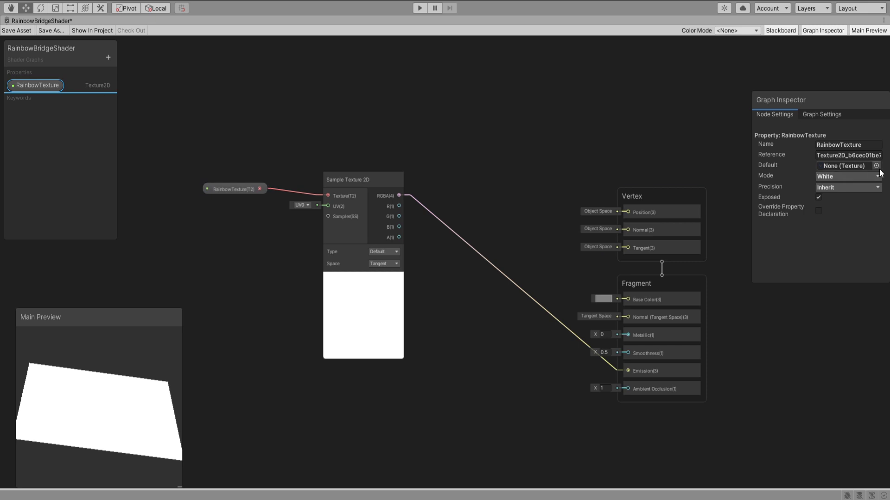
pyautogui.click(538, 169)
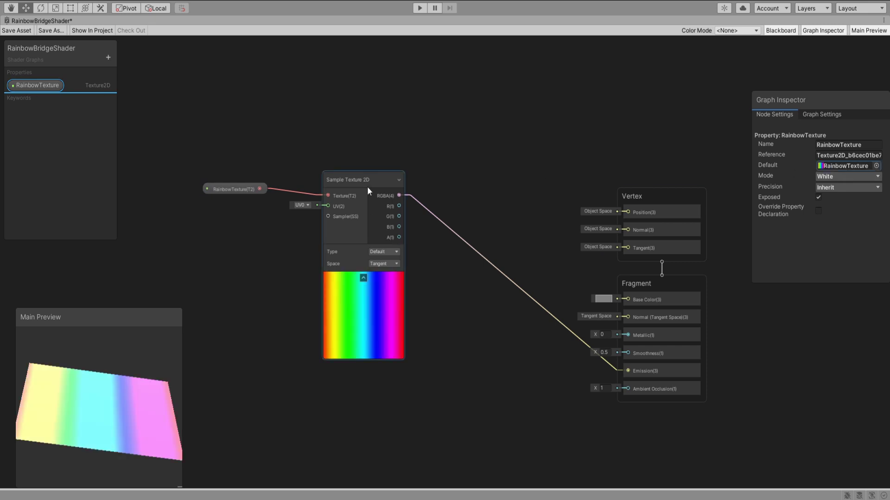
pyautogui.moveTo(125, 413)
pyautogui.mouseDown()
pyautogui.moveTo(109, 428)
pyautogui.moveTo(105, 402)
pyautogui.moveTo(110, 416)
pyautogui.mouseUp()
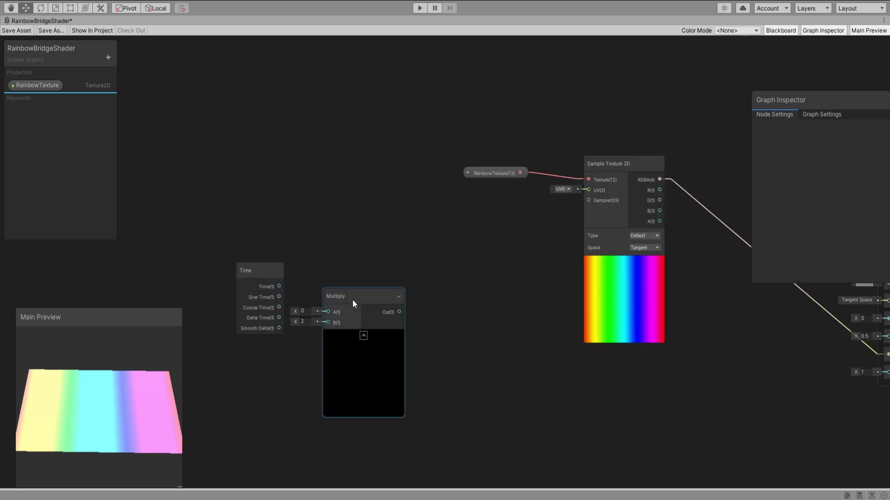
# Step: Add Time and Multiply nodes, collapse the Multiply preview and connect the Time output to Multiply's B input
pyautogui.click(386, 295)
pyautogui.moveTo(352, 299)
pyautogui.mouseDown()
pyautogui.moveTo(376, 260)
pyautogui.moveTo(388, 280)
pyautogui.moveTo(357, 285)
pyautogui.mouseUp()
pyautogui.click(325, 253)
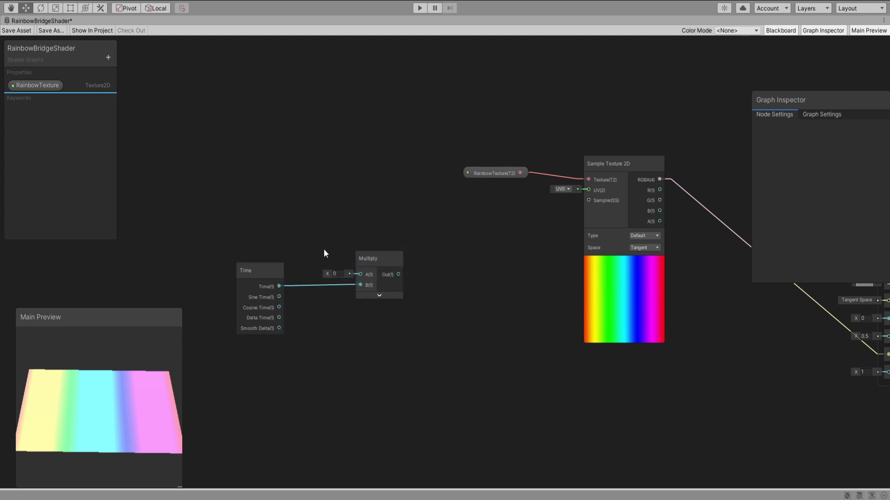
# Step: Create a Float property named RainbowSpeed with default 0.5 and connect it to Multiply's A input
pyautogui.write('RainbowSp')
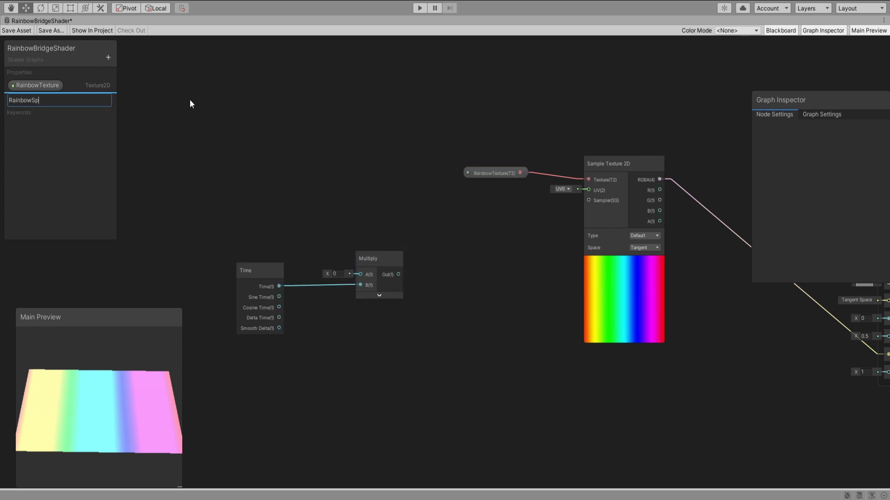
pyautogui.write('eed')
pyautogui.press('Return')
pyautogui.moveTo(35, 100); pyautogui.dragTo(360, 274)
pyautogui.click(852, 165)
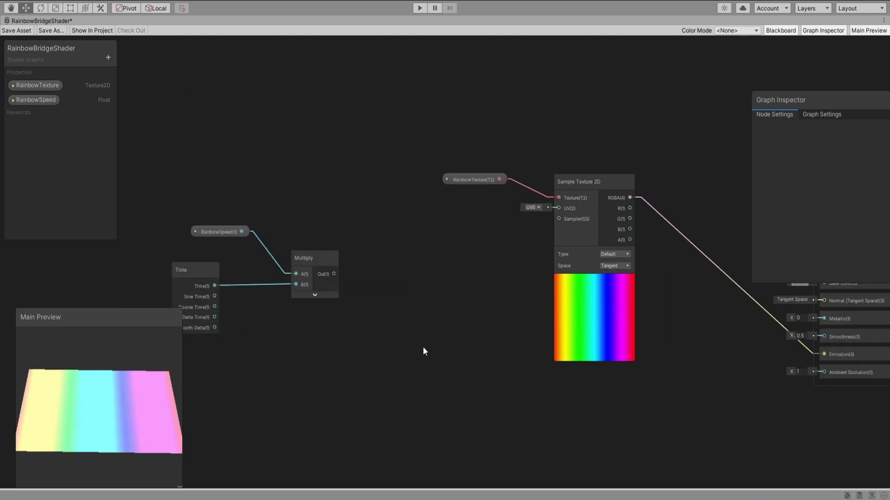
# Step: Feed Multiply into the X of a new Vector 2 node and connect that to a new Tiling And Offset node's Offset
pyautogui.click(405, 288)
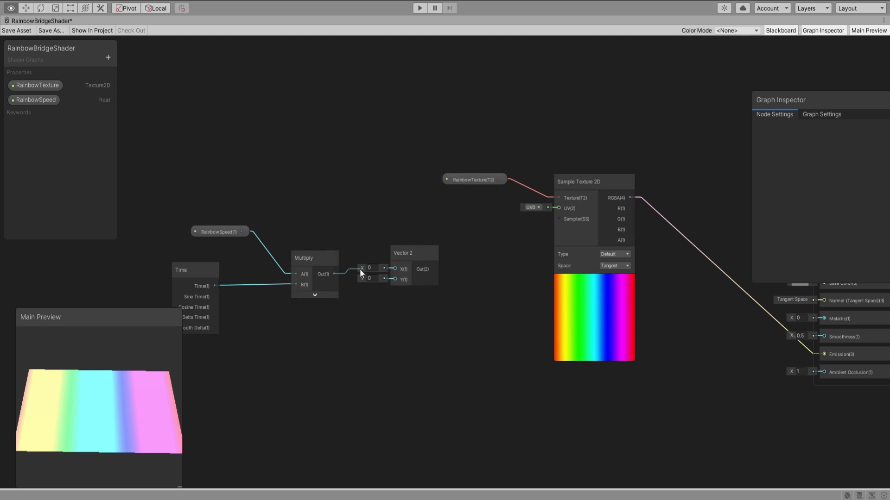
pyautogui.click(479, 284)
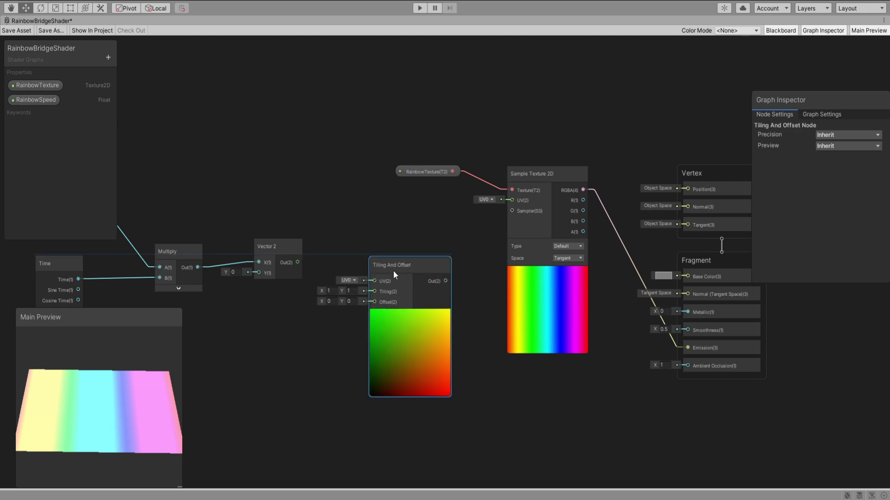
pyautogui.moveTo(393, 270); pyautogui.dragTo(390, 234)
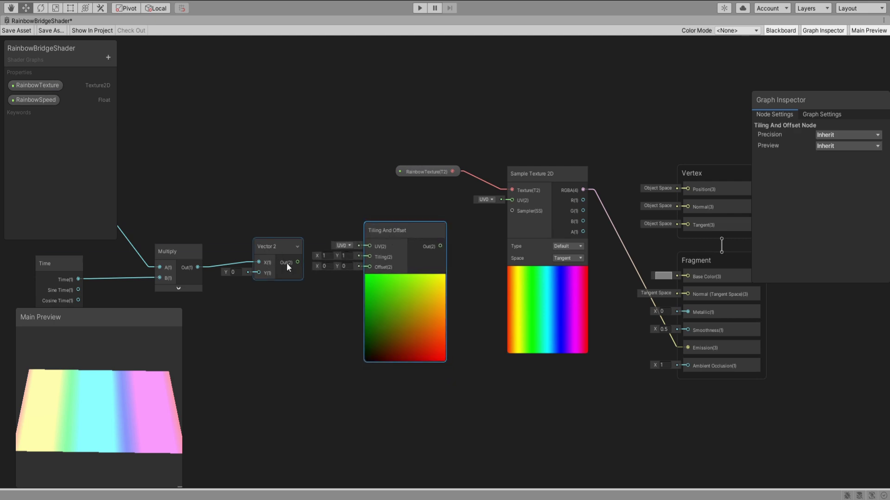
pyautogui.press('alt')
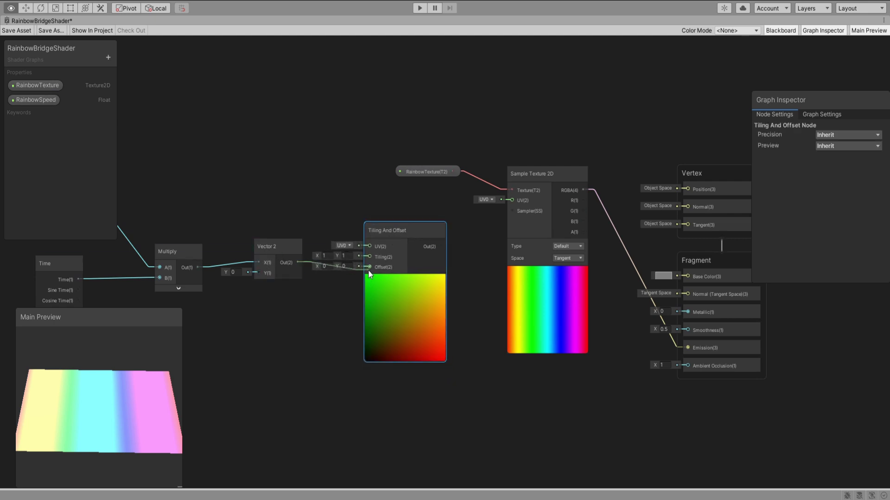
pyautogui.moveTo(369, 271); pyautogui.dragTo(369, 269)
pyautogui.moveTo(346, 312); pyautogui.dragTo(404, 306, button='middle')
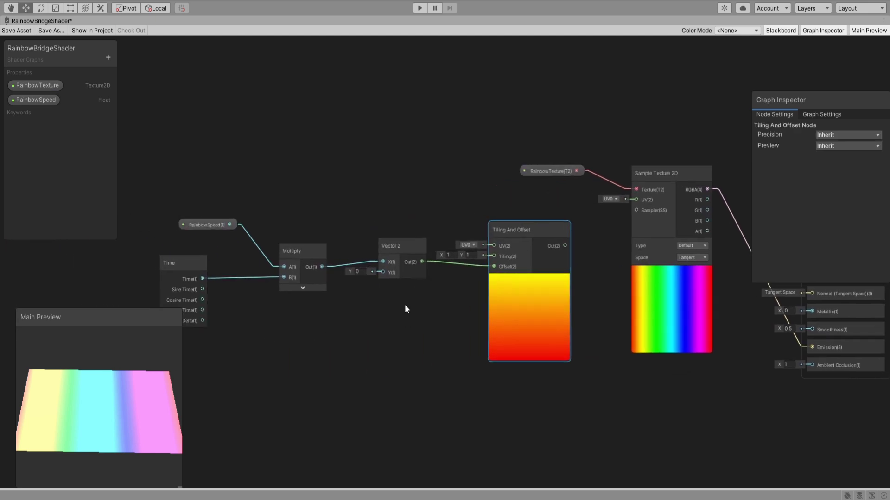
# Step: Disconnect the Multiply output from the Vector 2's X input and reconnect it
pyautogui.click(357, 263)
pyautogui.press('Delete')
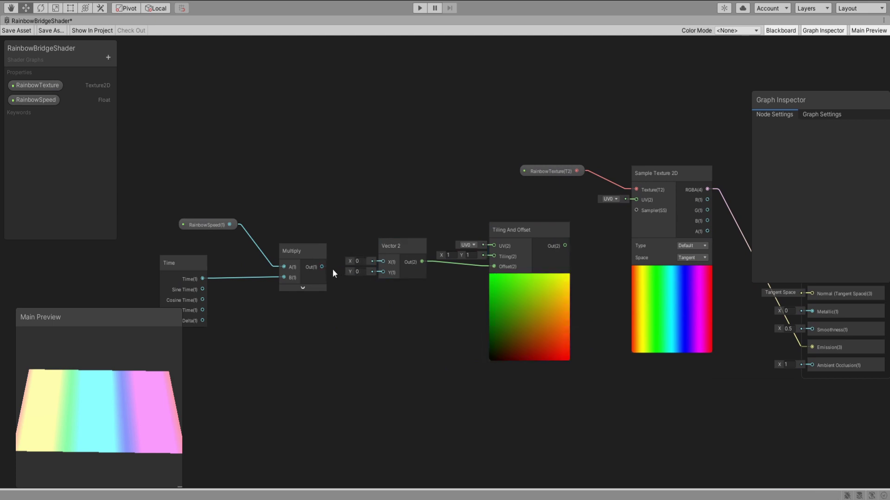
pyautogui.moveTo(322, 267); pyautogui.dragTo(383, 261)
pyautogui.press('Delete')
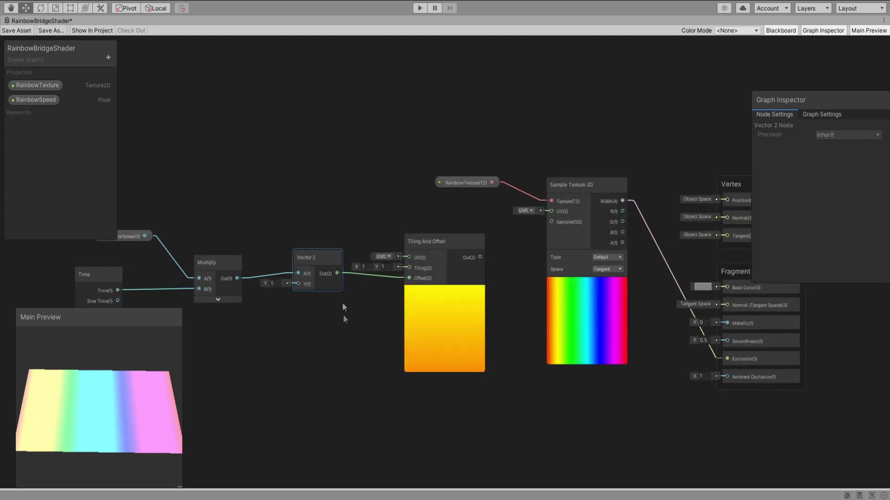
# Step: Set the Vector 2's Y to 1 and connect the Tiling And Offset output to Sample Texture 2D's UV input
pyautogui.moveTo(342, 302); pyautogui.dragTo(319, 271, button='middle')
pyautogui.moveTo(503, 183); pyautogui.dragTo(502, 183)
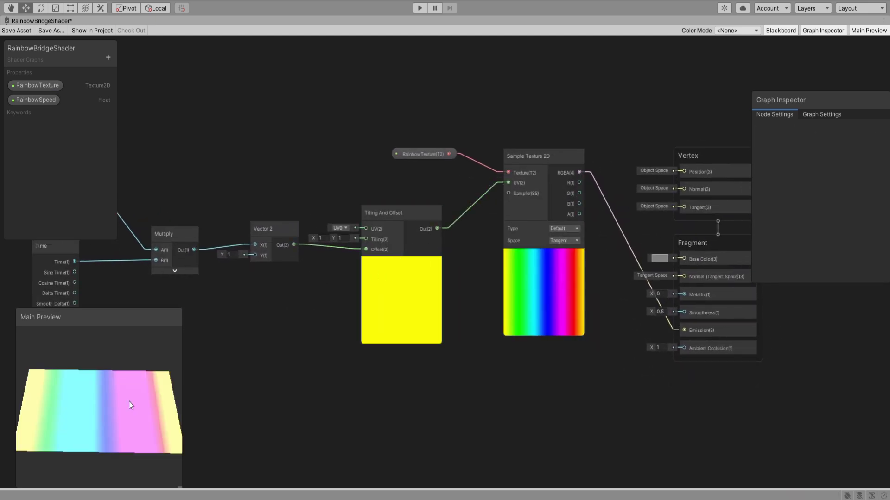
pyautogui.moveTo(129, 402)
pyautogui.mouseDown()
pyautogui.moveTo(151, 382)
pyautogui.moveTo(98, 397)
pyautogui.moveTo(126, 399)
pyautogui.mouseUp()
pyautogui.scroll(-2, 413, 250)
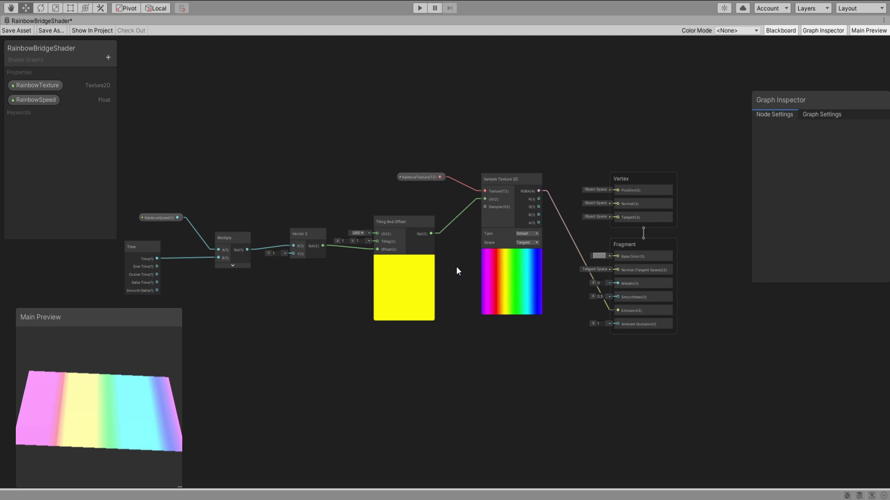
# Step: Save the shader graph asset and return to the Scene view in the normal layout
pyautogui.click(18, 31)
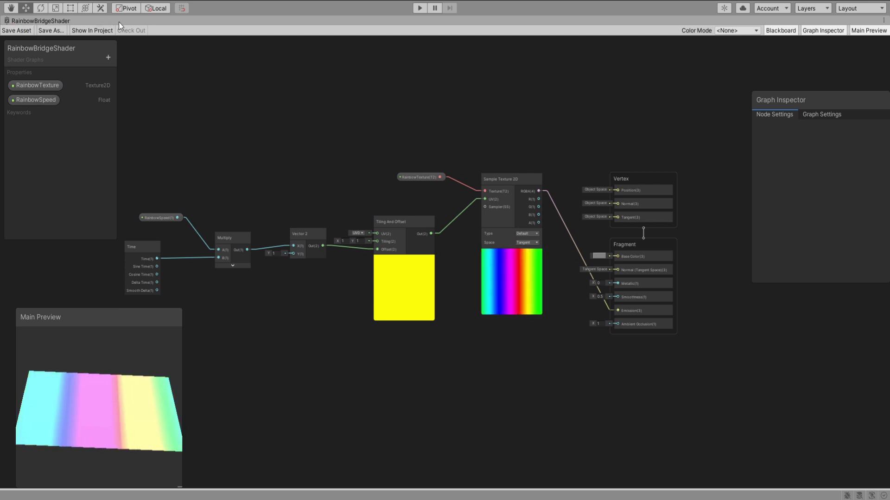
pyautogui.hotkey('shift', 'space')
pyautogui.click(154, 21)
# Step: Assign the RainbowTexture image to the RainbowTexture slot of RainbowBridgeMaterial and inspect the plane in the scene
pyautogui.keyDown('alt'); pyautogui.moveTo(417, 214); pyautogui.dragTo(413, 218); pyautogui.keyUp('alt')
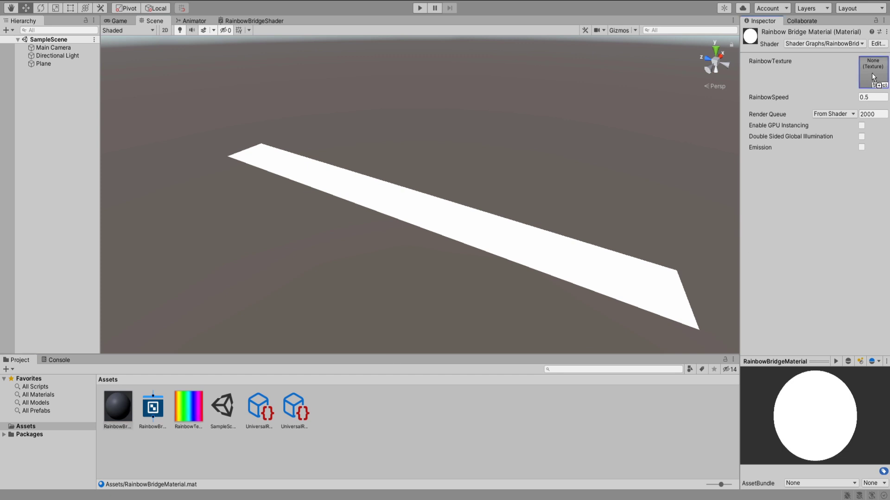
pyautogui.moveTo(873, 76); pyautogui.dragTo(873, 76)
pyautogui.keyDown('alt'); pyautogui.moveTo(543, 195); pyautogui.dragTo(442, 222); pyautogui.keyUp('alt')
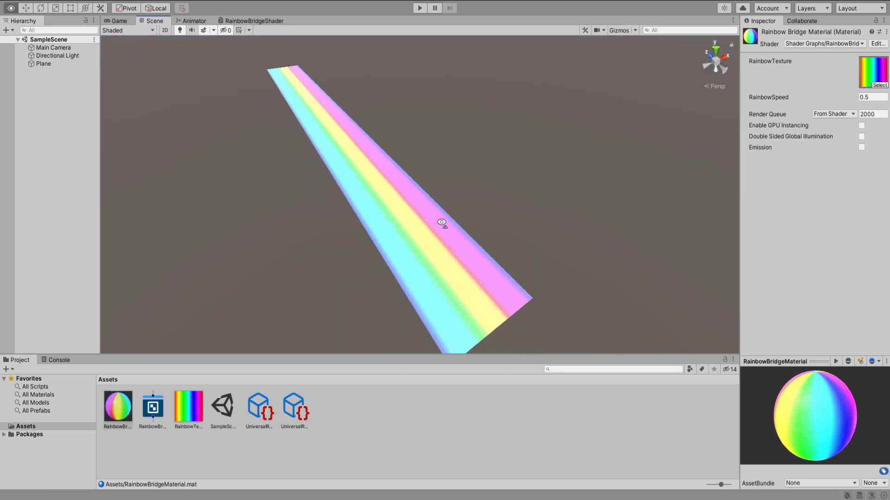
# Step: In RainbowBridgeShader's graph settings, set the surface to Transparent and enable Alpha Clip and Two Sided
pyautogui.doubleClick(254, 20)
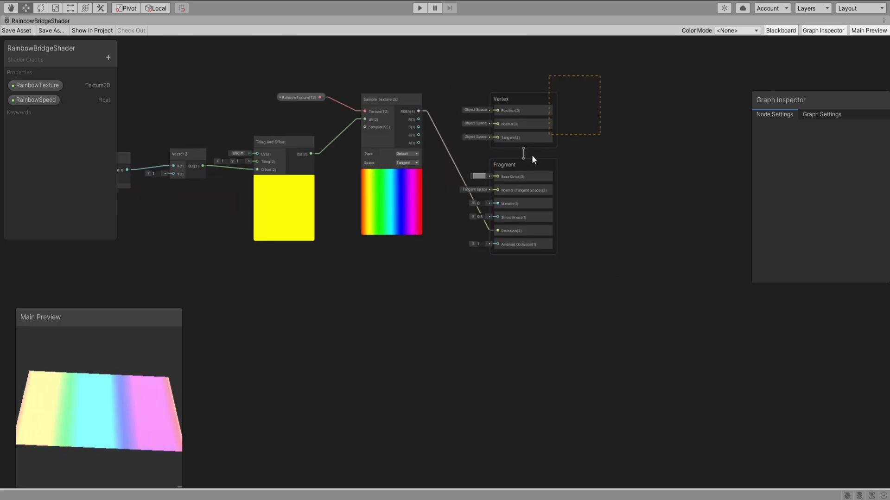
pyautogui.click(817, 114)
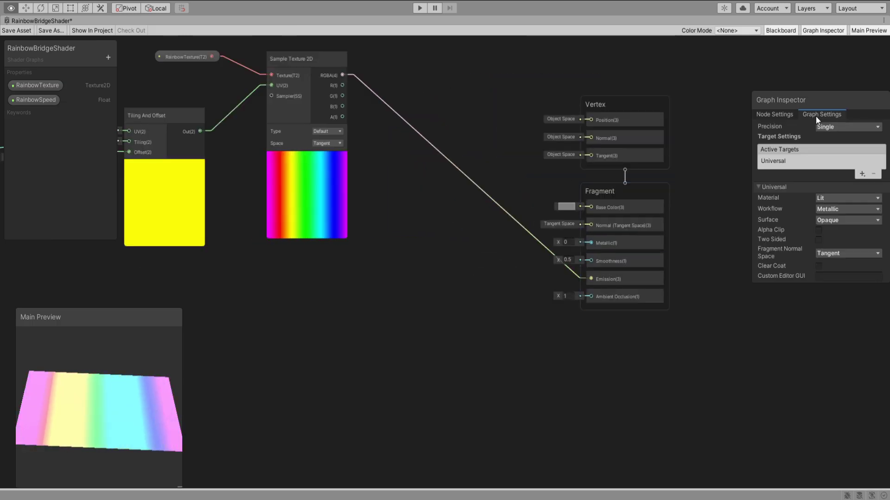
pyautogui.click(833, 220)
pyautogui.click(834, 240)
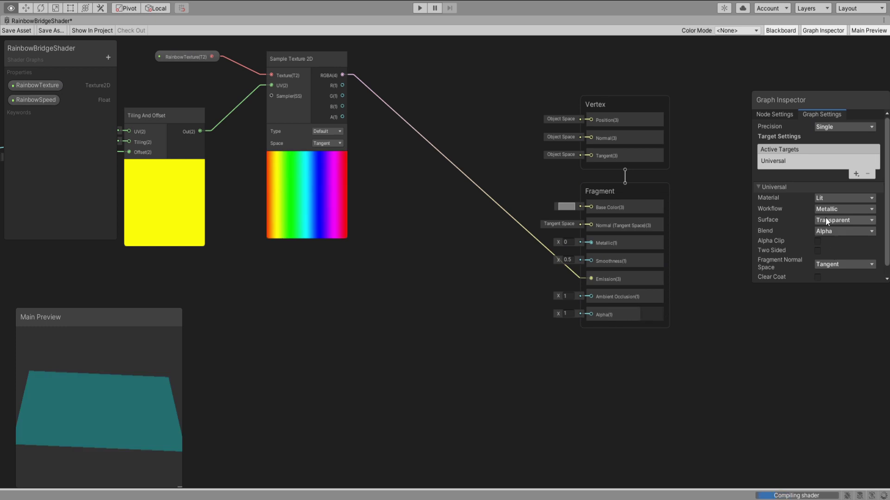
pyautogui.click(817, 241)
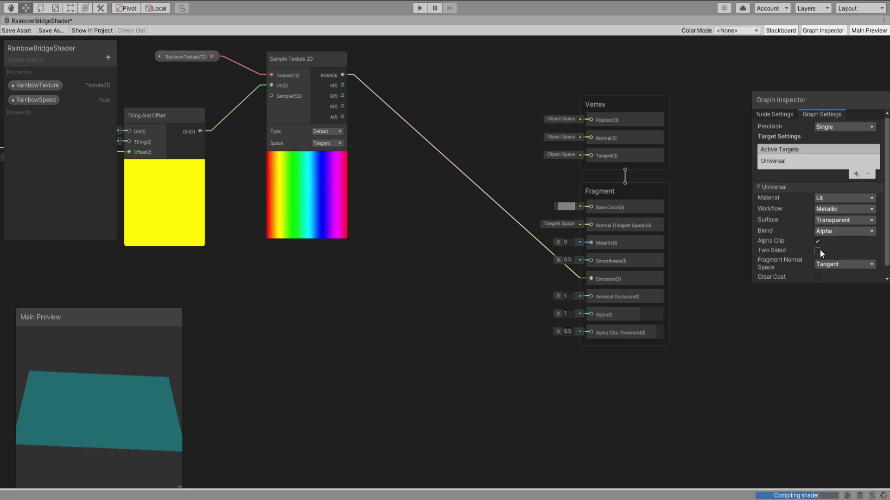
pyautogui.click(819, 250)
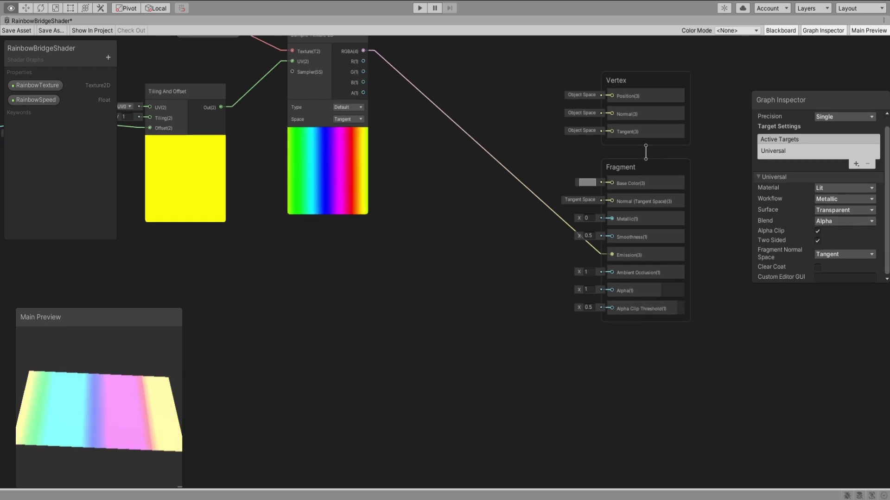
# Step: Add a Simple Noise node and place it below the Sample Texture 2D node
pyautogui.press('space')
pyautogui.press('Return')
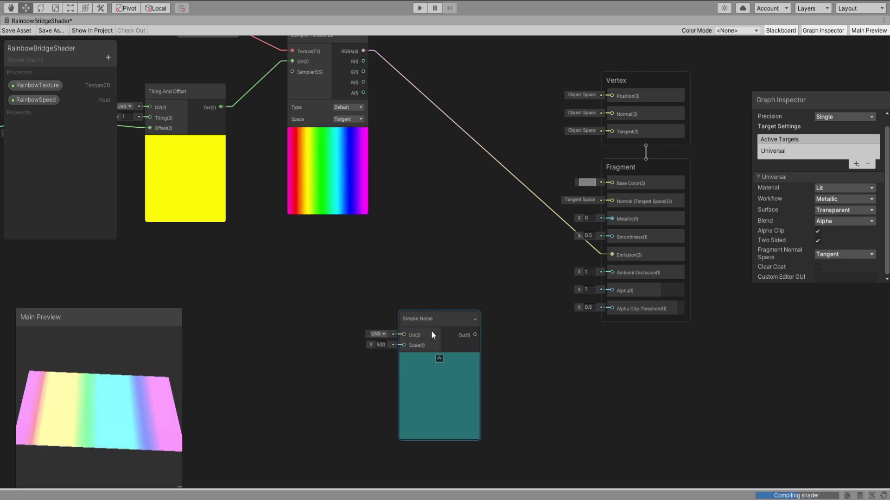
pyautogui.moveTo(431, 331); pyautogui.dragTo(330, 271)
pyautogui.click(420, 292)
pyautogui.keyDown('alt'); pyautogui.moveTo(420, 292); pyautogui.dragTo(477, 288); pyautogui.keyUp('alt')
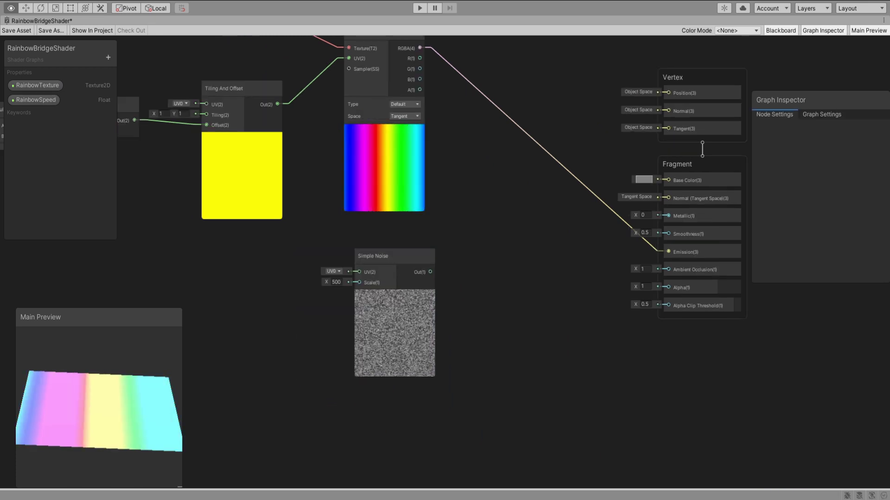
# Step: Create a Float property named AlphaNoiseScale, place it in the graph and connect it to Simple Noise's Scale input
pyautogui.click(108, 58)
pyautogui.click(120, 62)
pyautogui.write('Al')
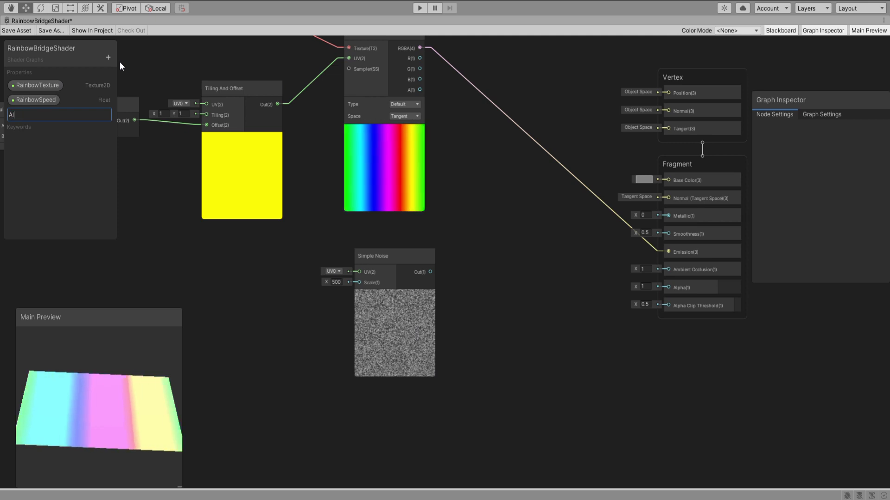
pyautogui.write('phaNoiseScale')
pyautogui.press('Return')
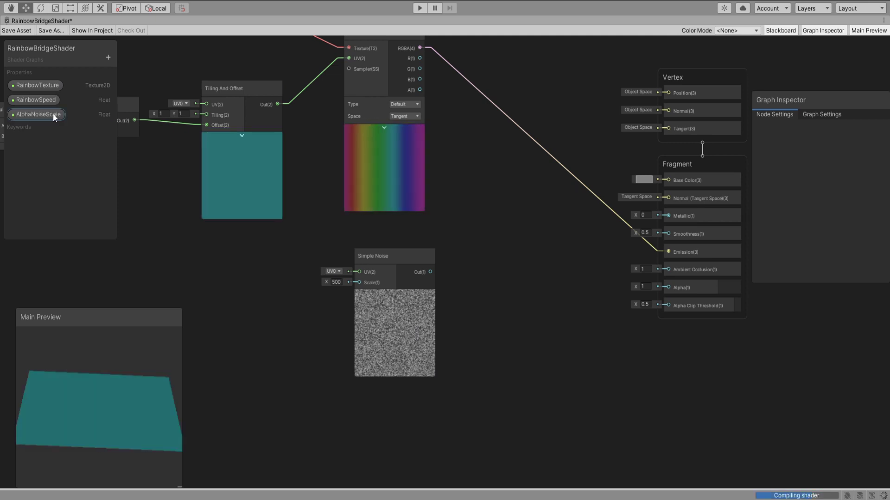
pyautogui.click(53, 114)
pyautogui.moveTo(53, 114); pyautogui.dragTo(257, 294)
pyautogui.moveTo(316, 300); pyautogui.dragTo(359, 283)
# Step: Connect the Simple Noise output to the Fragment block's Alpha input
pyautogui.click(387, 292)
pyautogui.moveTo(504, 327); pyautogui.dragTo(432, 325, button='middle')
pyautogui.moveTo(358, 271); pyautogui.dragTo(591, 286)
# Step: Create a Float property named AlphaClipThreshold and connect it to the Fragment block's Alpha Clip Threshold input
pyautogui.click(111, 60)
pyautogui.click(113, 62)
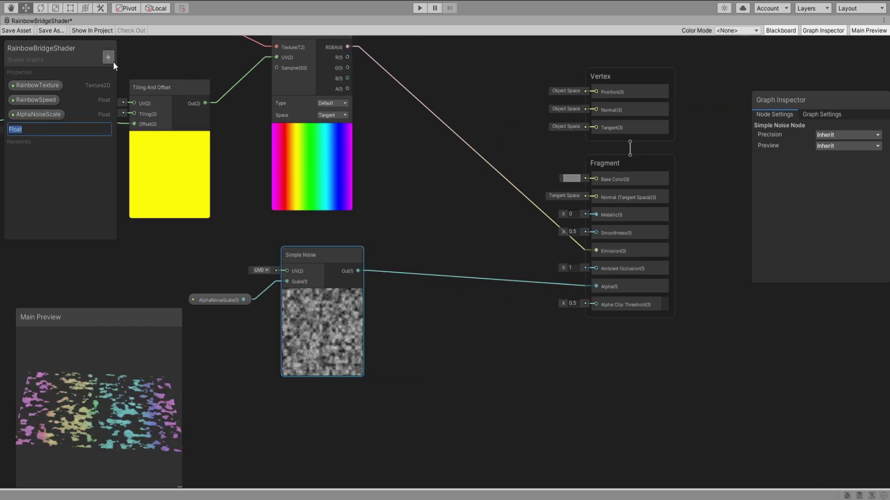
pyautogui.write('AlphaClipTh')
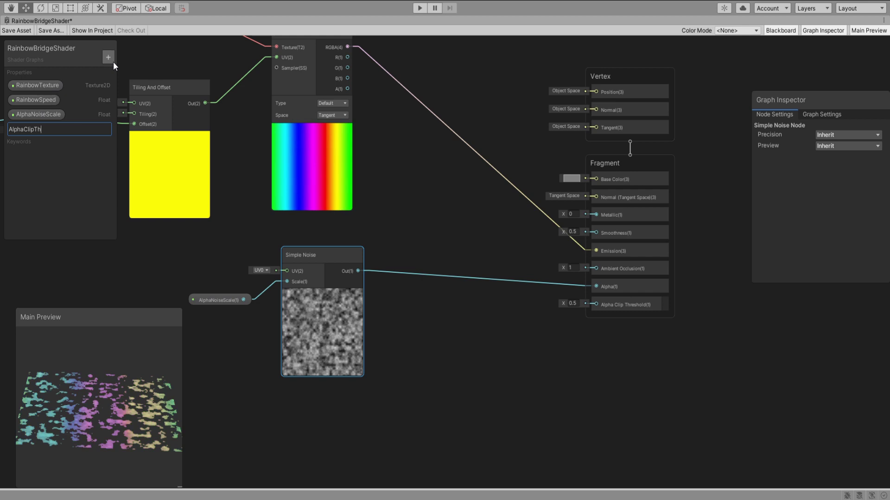
pyautogui.write('reshold')
pyautogui.press('Return')
pyautogui.moveTo(39, 129); pyautogui.dragTo(503, 307)
pyautogui.moveTo(561, 307); pyautogui.dragTo(596, 304)
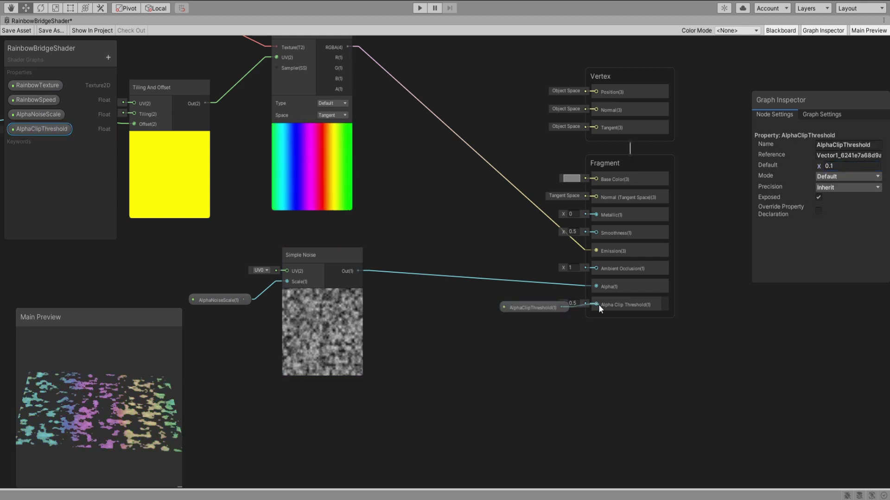
pyautogui.moveTo(543, 307); pyautogui.dragTo(540, 303)
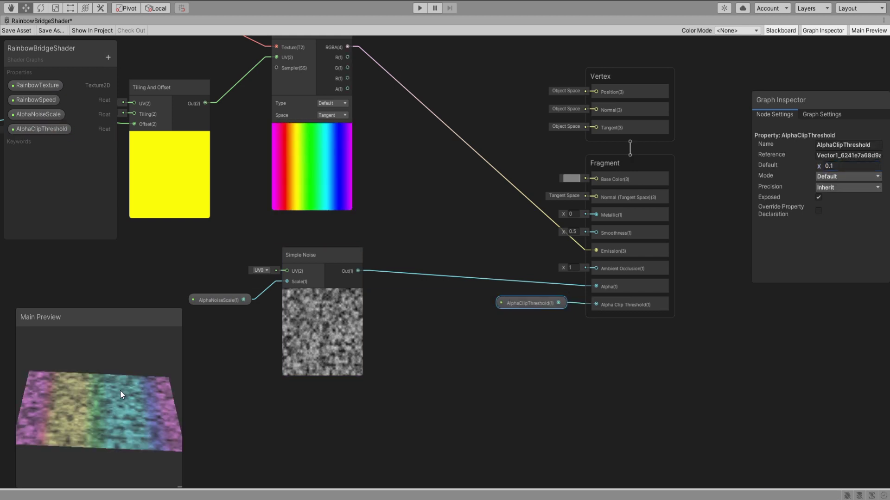
# Step: Try 0.2 as the AlphaClipThreshold default, check the main preview and return the value to 0.1
pyautogui.moveTo(121, 391); pyautogui.dragTo(107, 424)
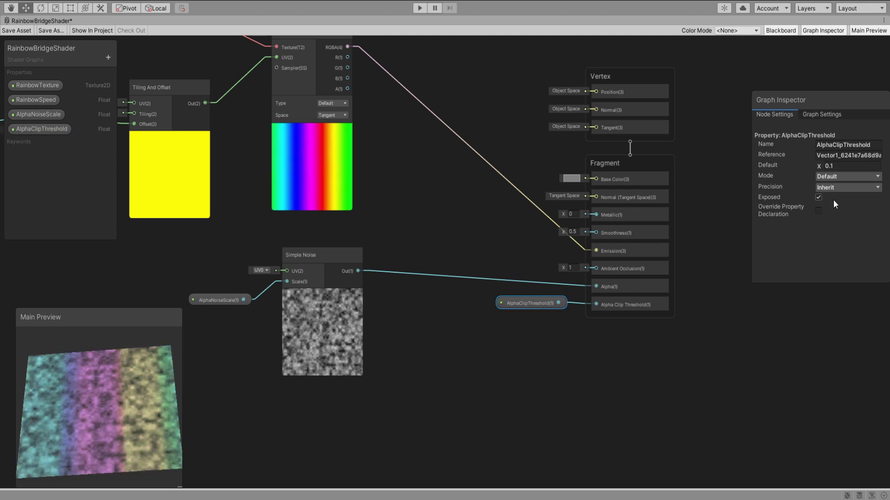
pyautogui.moveTo(819, 166); pyautogui.dragTo(859, 166)
pyautogui.write('0.1')
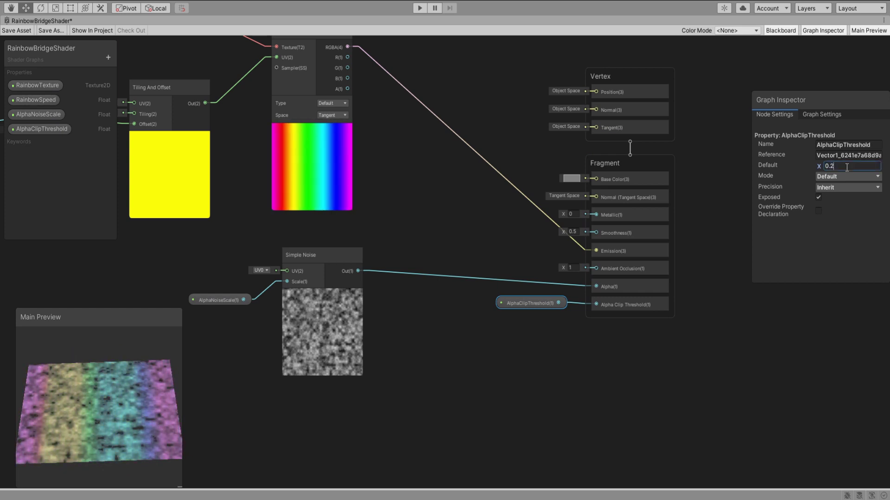
pyautogui.moveTo(121, 402); pyautogui.dragTo(473, 411)
pyautogui.click(473, 411)
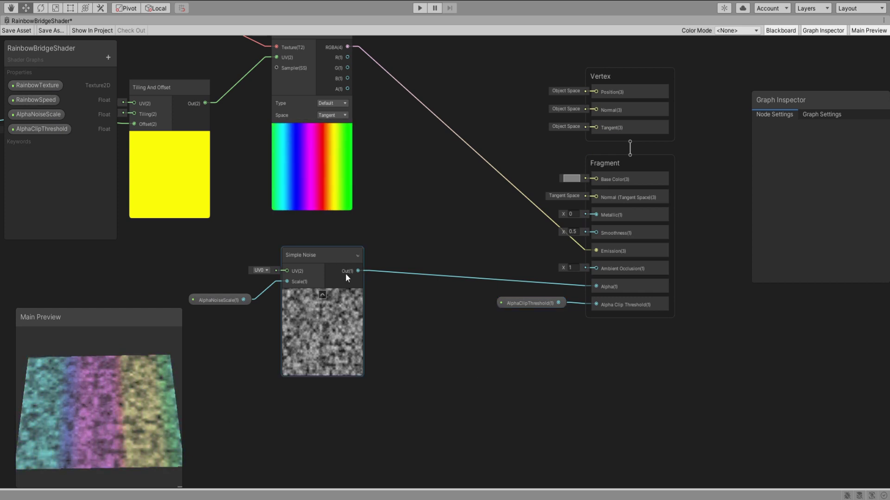
# Step: Duplicate the Tiling And Offset node below the original and connect the copy's output to Simple Noise's UV input
pyautogui.moveTo(335, 260); pyautogui.dragTo(353, 269)
pyautogui.moveTo(380, 432); pyautogui.dragTo(492, 420, button='middle')
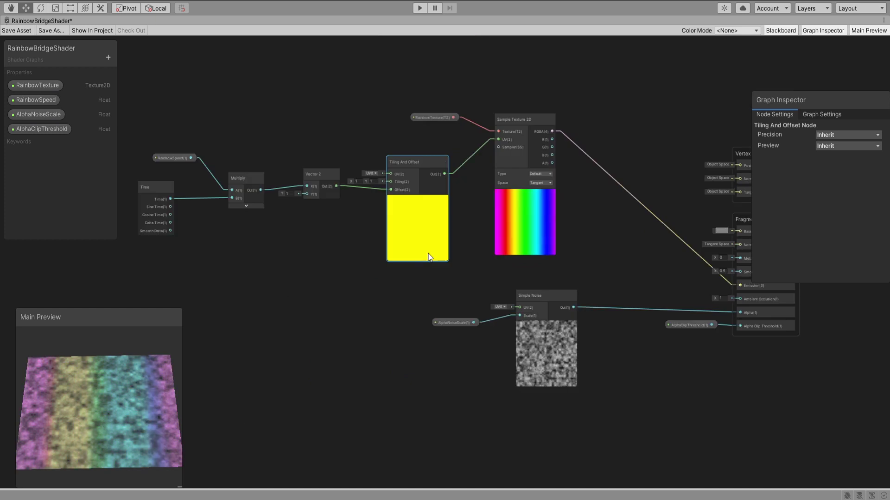
pyautogui.click(379, 337)
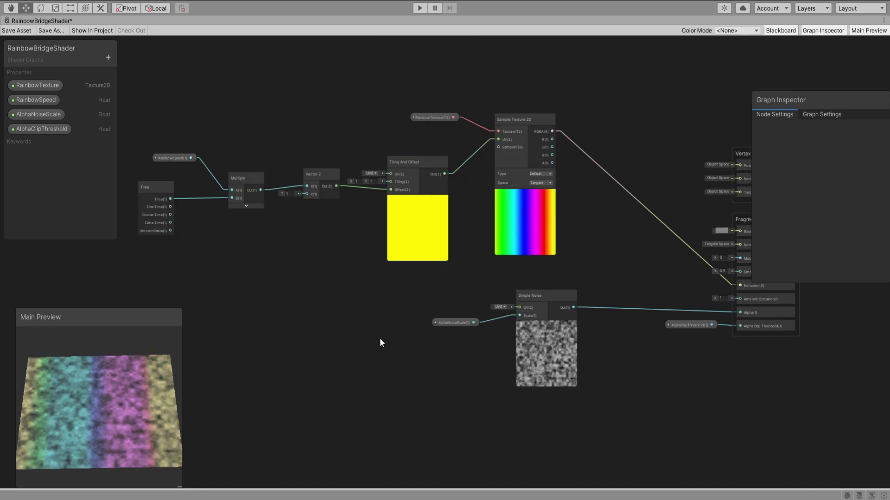
pyautogui.hotkey('ctrl', 'v')
pyautogui.moveTo(414, 360); pyautogui.dragTo(547, 288)
# Step: Rename the UVStretch property to AlphaStretch and connect its node to the lower Tiling And Offset's Tiling input
pyautogui.scroll(3, 396, 317)
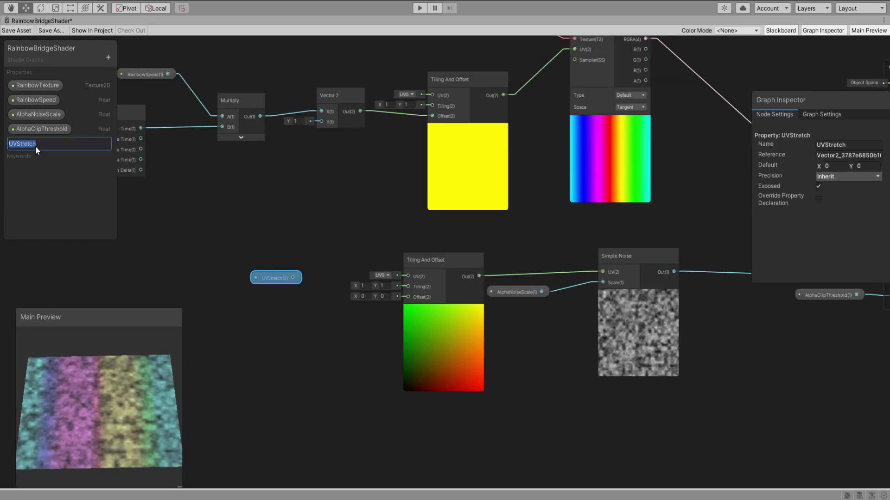
pyautogui.write('AlphaStretch')
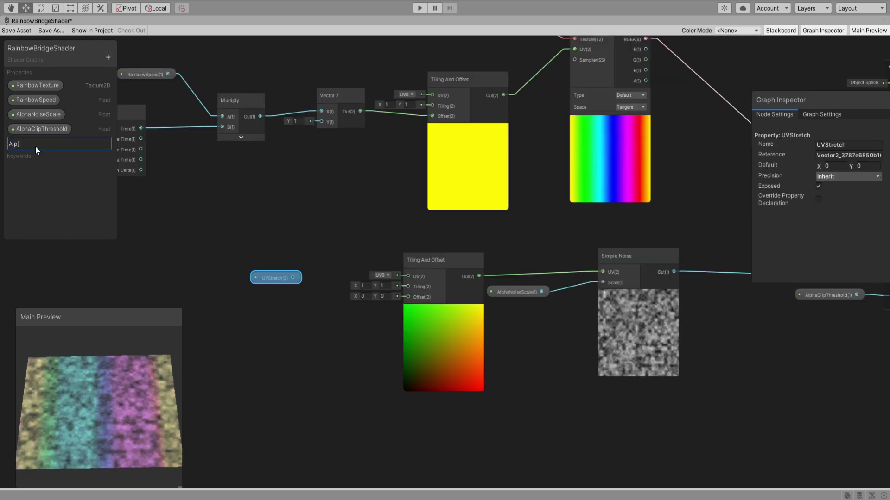
pyautogui.press('Return')
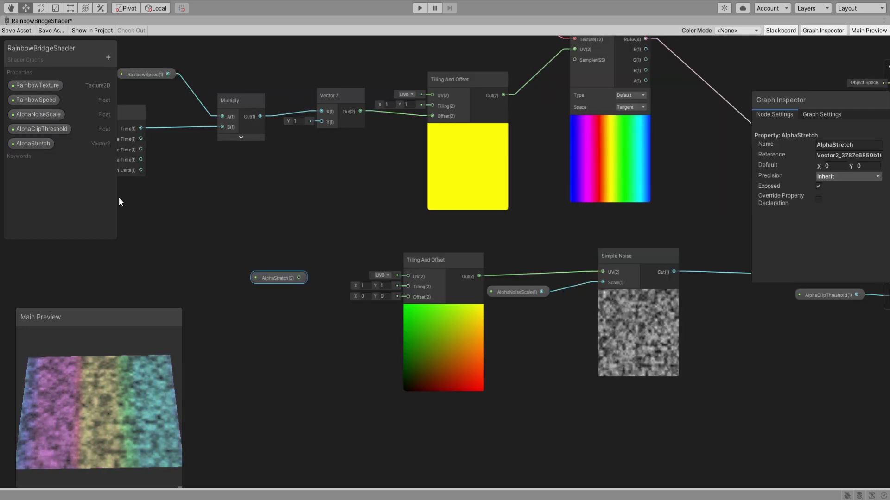
pyautogui.rightClick(277, 279)
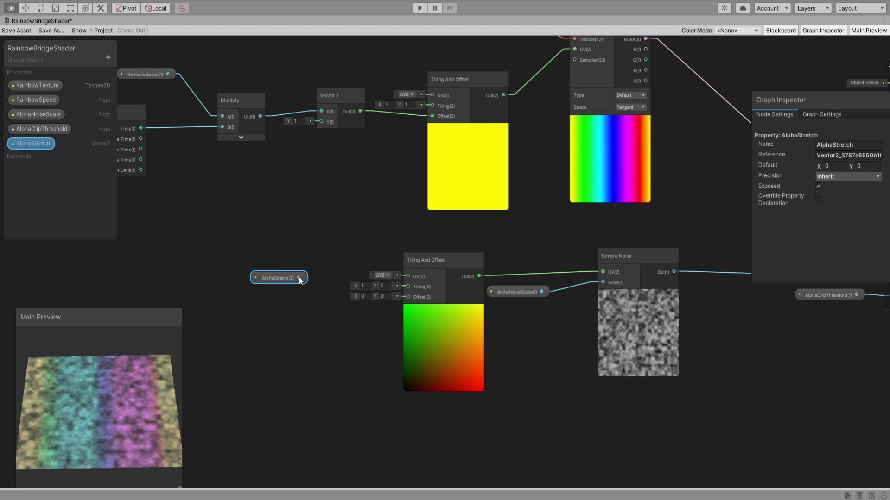
pyautogui.moveTo(298, 278); pyautogui.dragTo(408, 287)
# Step: Set AlphaStretch's default to X 1 and Y 0, comparing it with Y 1 in the preview
pyautogui.click(836, 166)
pyautogui.write('1')
pyautogui.click(869, 166)
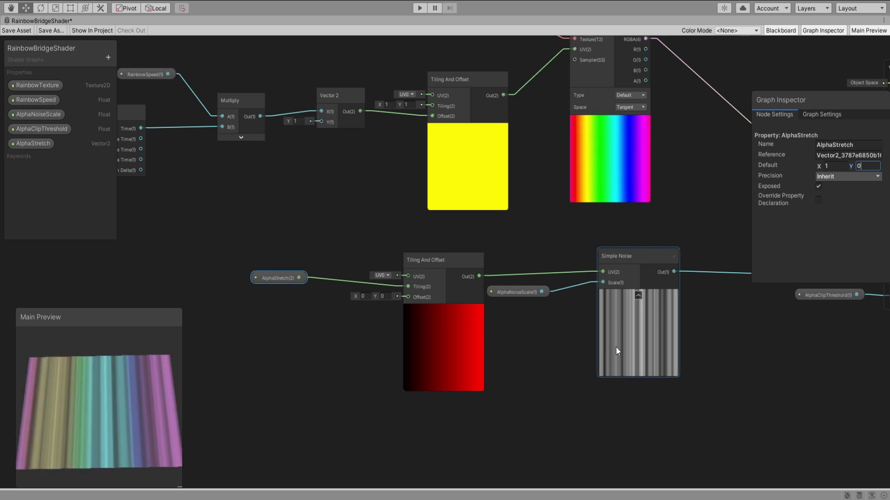
pyautogui.write('1')
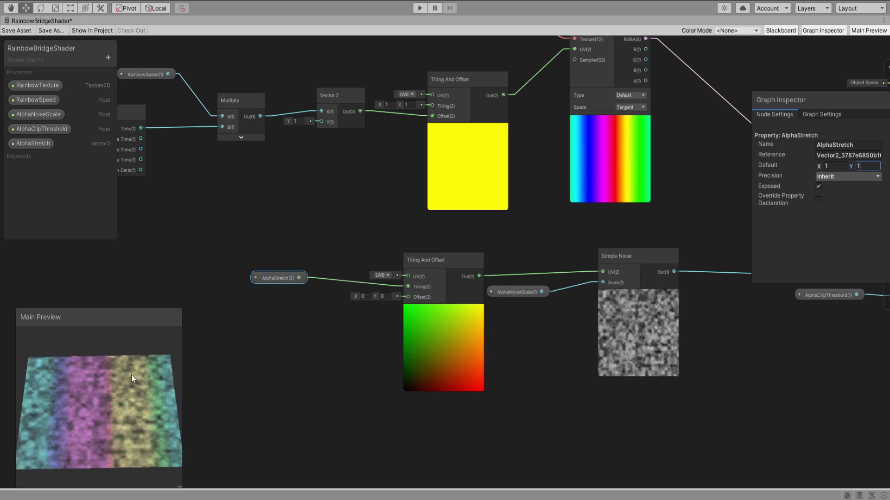
pyautogui.write('0')
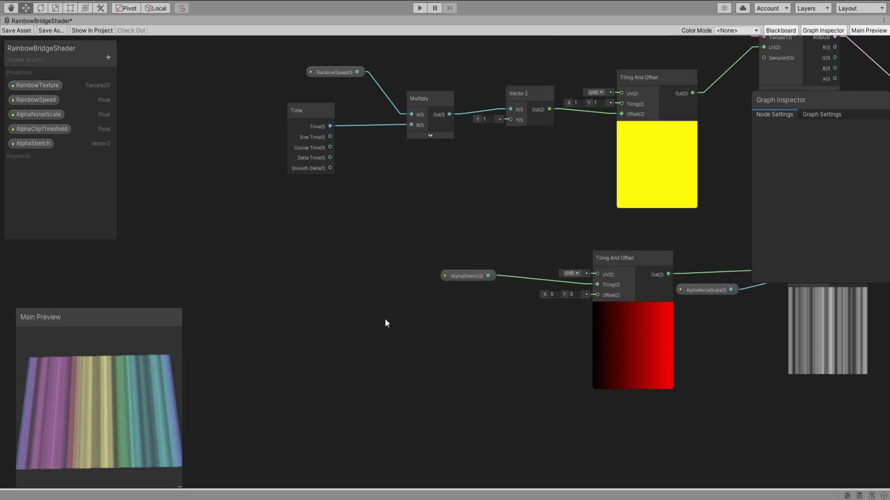
# Step: Add a Multiply node to the left of the AlphaStretch node and arrange both nodes before the lower Tiling And Offset
pyautogui.press('space')
pyautogui.write('multiply')
pyautogui.press('Return')
pyautogui.moveTo(430, 344); pyautogui.dragTo(404, 288)
pyautogui.click(422, 338)
pyautogui.moveTo(464, 280); pyautogui.dragTo(504, 275)
pyautogui.moveTo(402, 287); pyautogui.dragTo(435, 281)
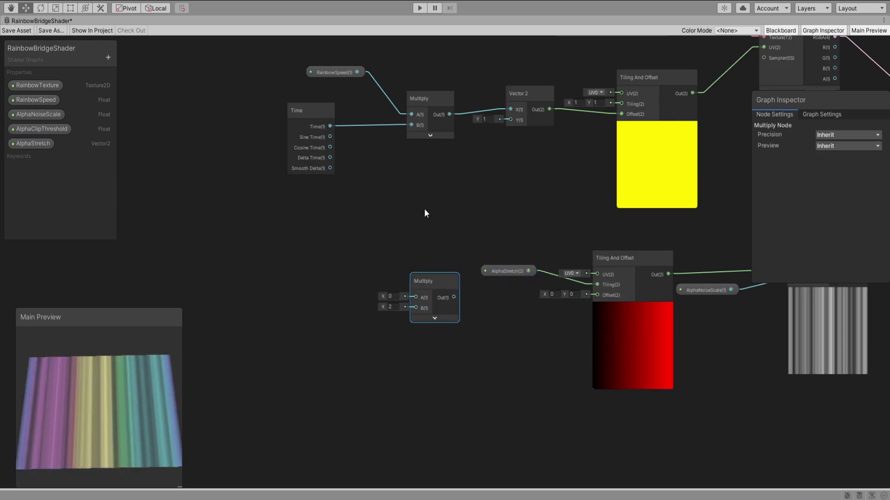
# Step: Create a Float property named AlphaSpeed with a default of 1 and place it beside the lower Multiply node
pyautogui.click(108, 57)
pyautogui.click(127, 60)
pyautogui.write('AlphaSpee')
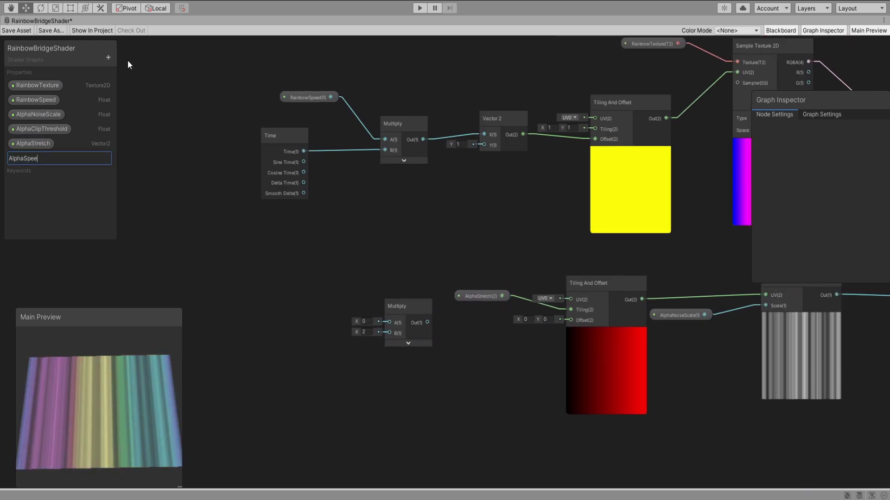
pyautogui.write('d')
pyautogui.press('Return')
pyautogui.moveTo(31, 158); pyautogui.dragTo(330, 338)
pyautogui.click(834, 166)
pyautogui.click(350, 267)
# Step: Wire Time and AlphaSpeed into the lower Multiply's A and B inputs and its output into the lower Tiling And Offset's Offset
pyautogui.moveTo(304, 151); pyautogui.dragTo(389, 322)
pyautogui.moveTo(397, 307); pyautogui.dragTo(399, 279)
pyautogui.moveTo(324, 333); pyautogui.dragTo(330, 310)
pyautogui.moveTo(376, 324); pyautogui.dragTo(270, 323, button='middle')
pyautogui.moveTo(322, 294); pyautogui.dragTo(464, 319)
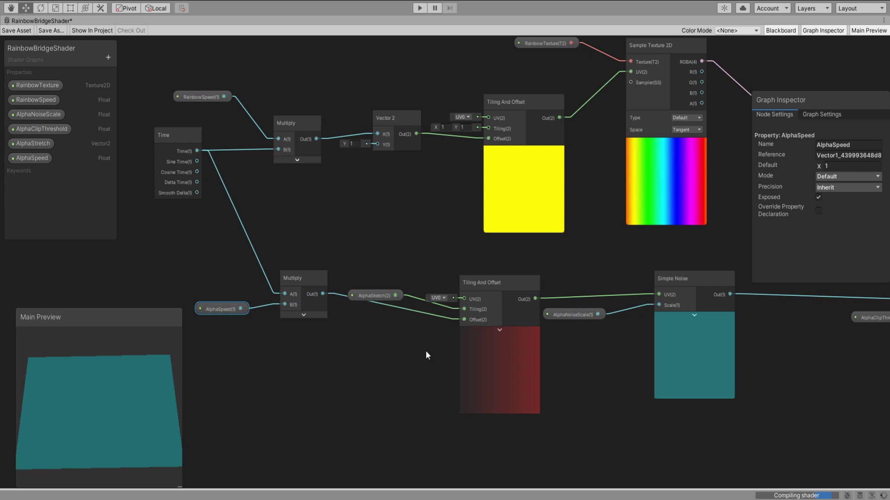
pyautogui.moveTo(379, 292); pyautogui.dragTo(378, 265)
pyautogui.moveTo(681, 362); pyautogui.dragTo(556, 358, button='middle')
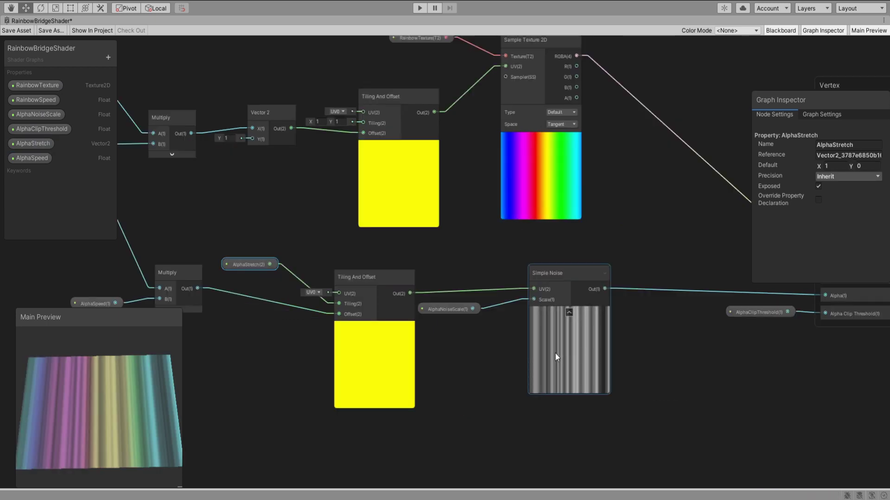
# Step: Set AlphaSpeed's default to 0.1 and check the motion in the main preview
pyautogui.click(33, 158)
pyautogui.click(837, 166)
pyautogui.write('0.1')
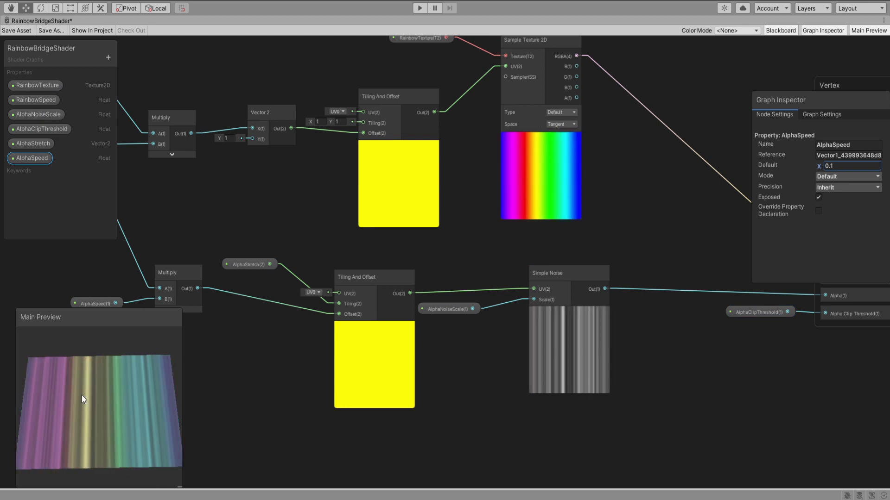
pyautogui.moveTo(82, 397); pyautogui.dragTo(95, 390)
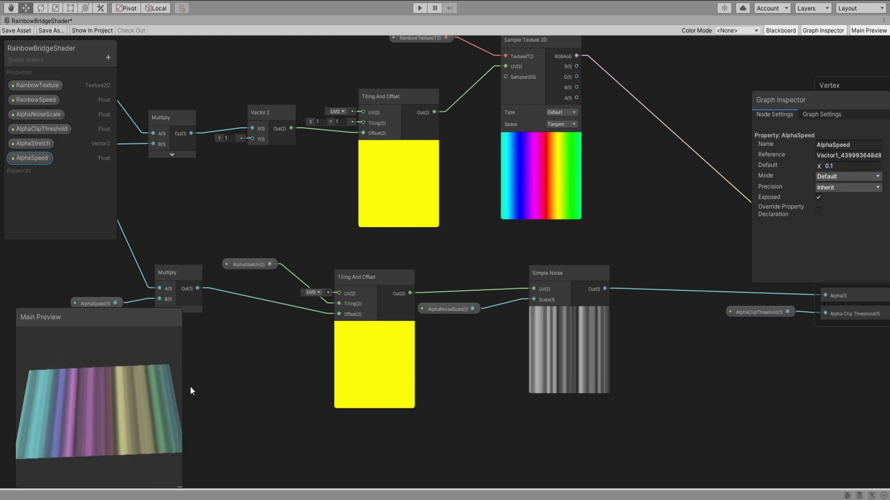
# Step: Save the shader graph asset and inspect the rainbow plane in the Scene view
pyautogui.click(16, 31)
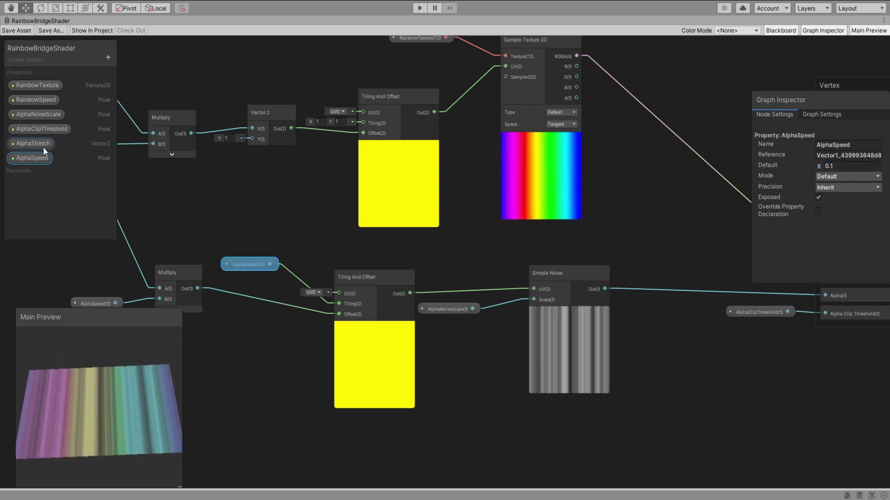
pyautogui.doubleClick(77, 21)
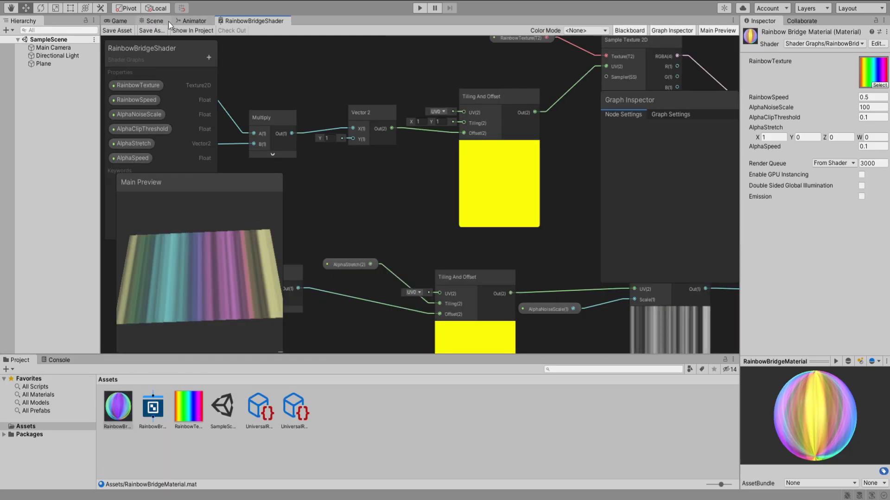
pyautogui.click(166, 22)
pyautogui.moveTo(484, 261); pyautogui.dragTo(450, 244, button='right')
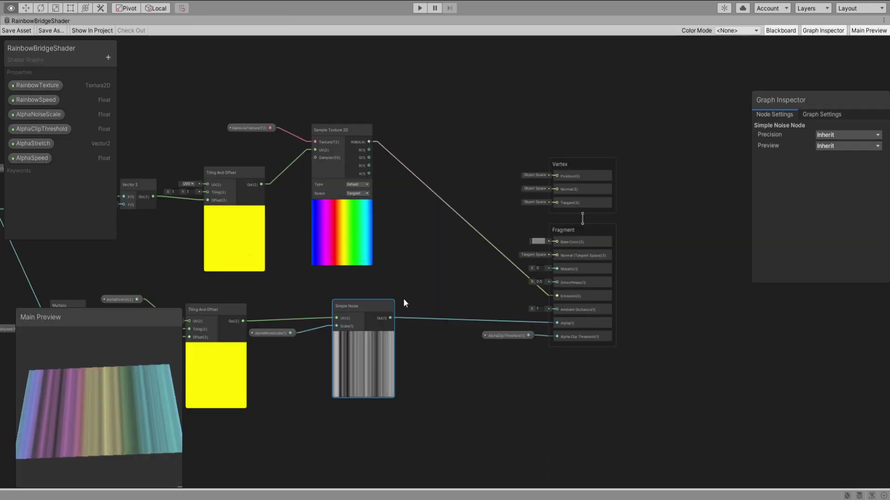
# Step: Move the Vertex and Fragment stack together with the AlphaClipThreshold node away from the noise and texture nodes to free space between them
pyautogui.moveTo(403, 300); pyautogui.dragTo(409, 299, button='middle')
pyautogui.moveTo(468, 148); pyautogui.dragTo(644, 362)
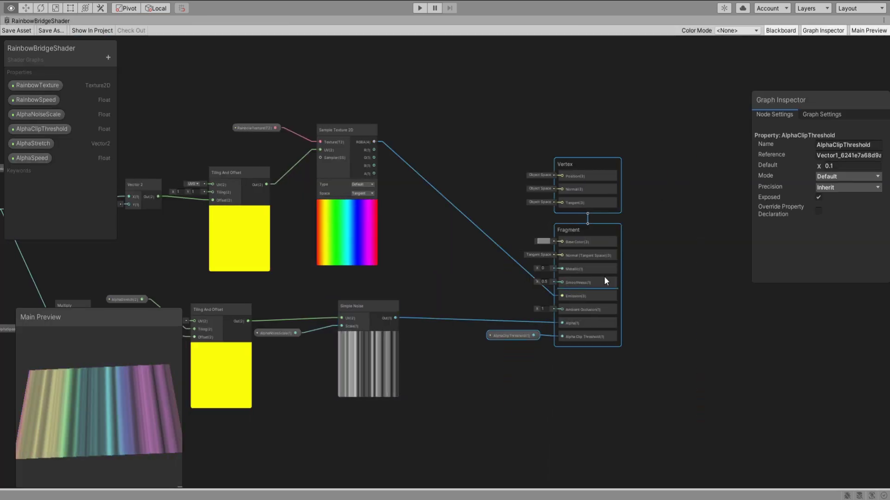
pyautogui.moveTo(572, 233); pyautogui.dragTo(726, 230)
pyautogui.click(478, 273)
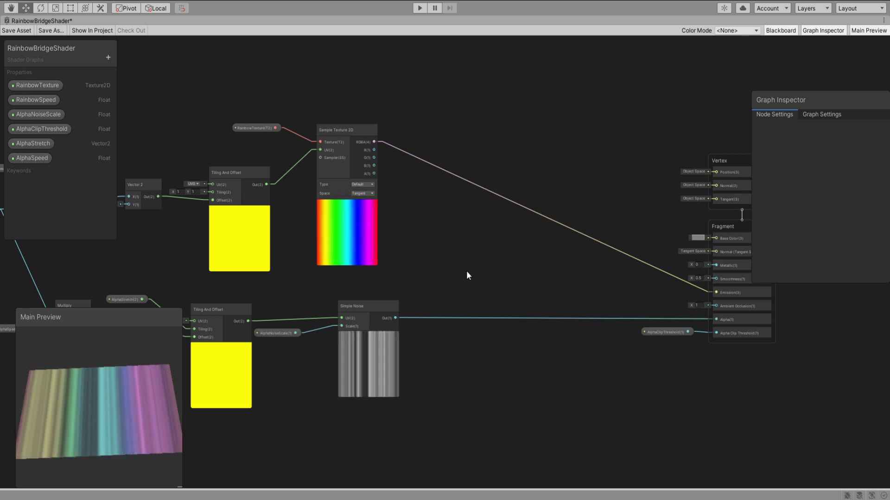
# Step: Add a Multiply node that combines Sample Texture 2D's RGBA output as A with Simple Noise's output as B
pyautogui.moveTo(489, 288); pyautogui.dragTo(495, 252)
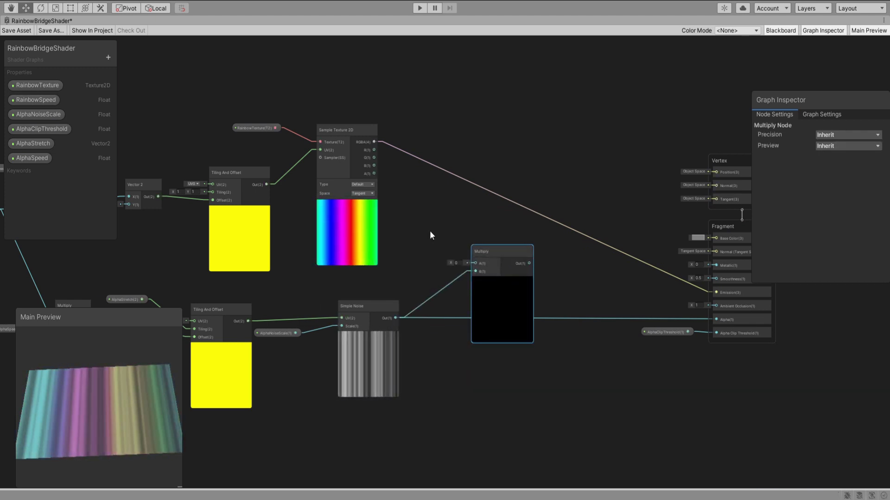
pyautogui.moveTo(375, 143); pyautogui.dragTo(476, 263)
pyautogui.moveTo(503, 304); pyautogui.dragTo(489, 277)
# Step: Add a Contrast node beside the new Multiply node and feed the Multiply output into its In input
pyautogui.click(559, 269)
pyautogui.moveTo(559, 269); pyautogui.dragTo(497, 293, button='middle')
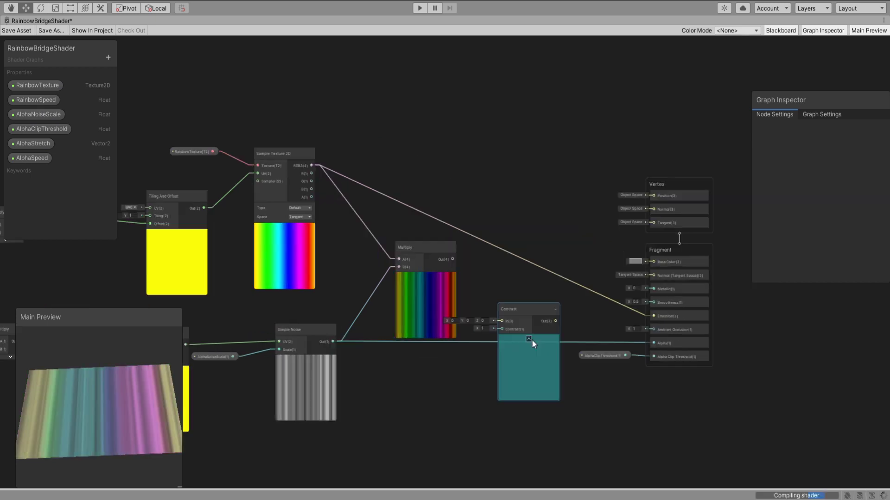
pyautogui.moveTo(529, 311); pyautogui.dragTo(527, 284)
pyautogui.moveTo(452, 259); pyautogui.dragTo(499, 293)
pyautogui.moveTo(505, 290); pyautogui.dragTo(504, 273)
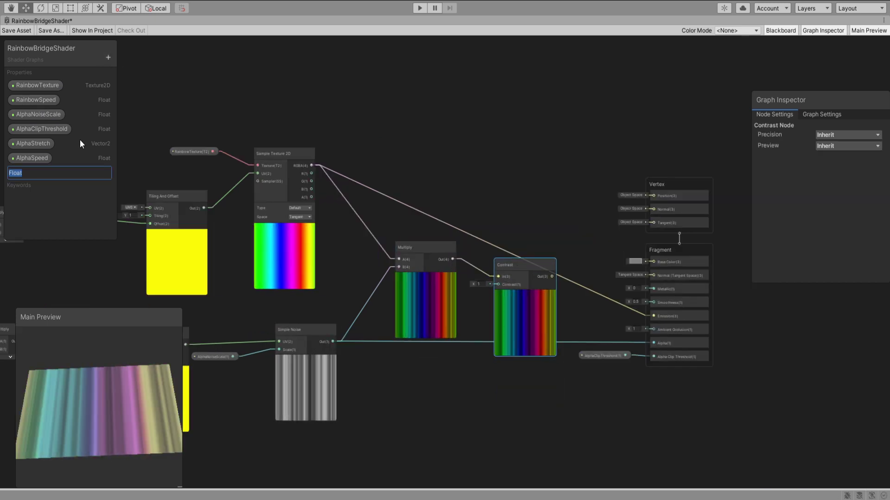
# Step: Create a Float property named RainbowBrightness and wire it into the Contrast node's Contrast input
pyautogui.write('RainbowBri')
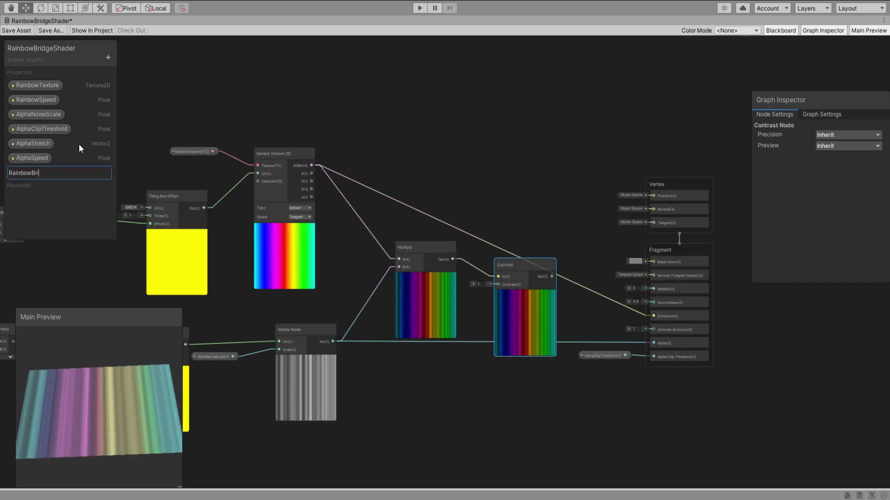
pyautogui.write('ghtness')
pyautogui.press('Return')
pyautogui.moveTo(510, 265); pyautogui.dragTo(513, 155)
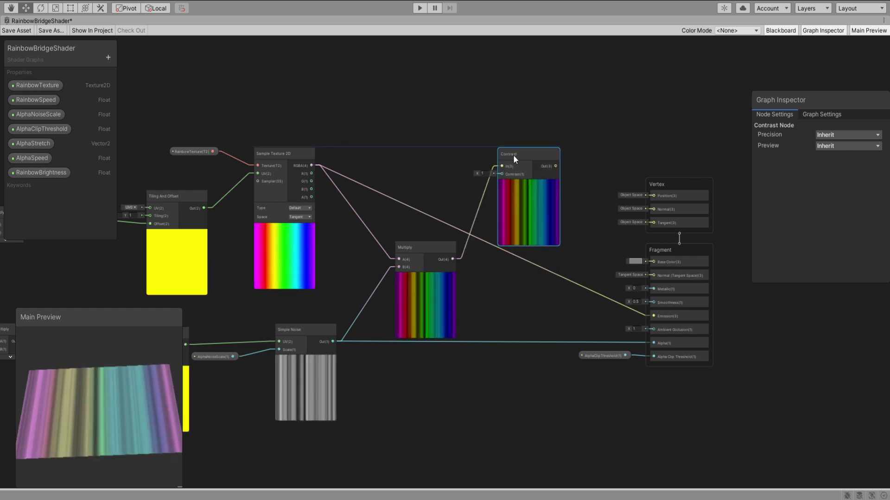
pyautogui.moveTo(41, 173); pyautogui.dragTo(422, 177)
pyautogui.moveTo(444, 177); pyautogui.dragTo(500, 175)
# Step: Collapse the Multiply and Contrast previews and arrange the two nodes side by side between the texture and the output stack
pyautogui.click(421, 211)
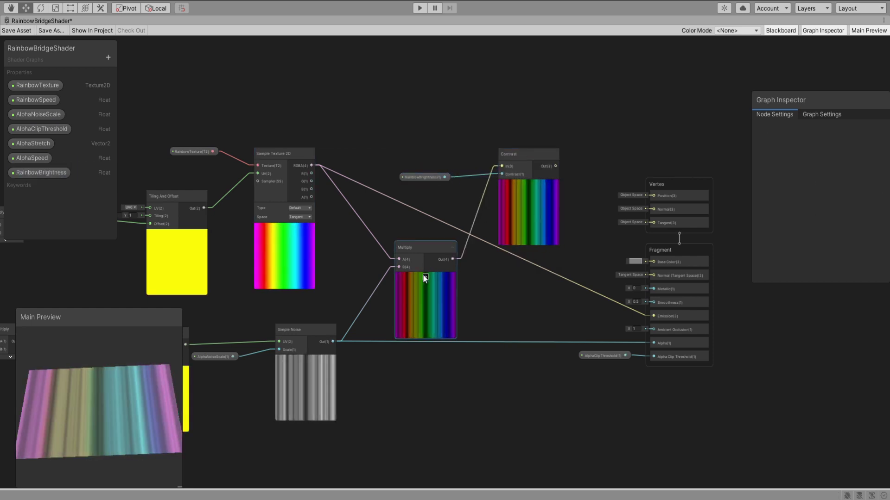
pyautogui.click(425, 276)
pyautogui.moveTo(417, 253); pyautogui.dragTo(392, 251)
pyautogui.click(484, 264)
pyautogui.moveTo(529, 160); pyautogui.dragTo(484, 269)
pyautogui.moveTo(395, 247); pyautogui.dragTo(400, 274)
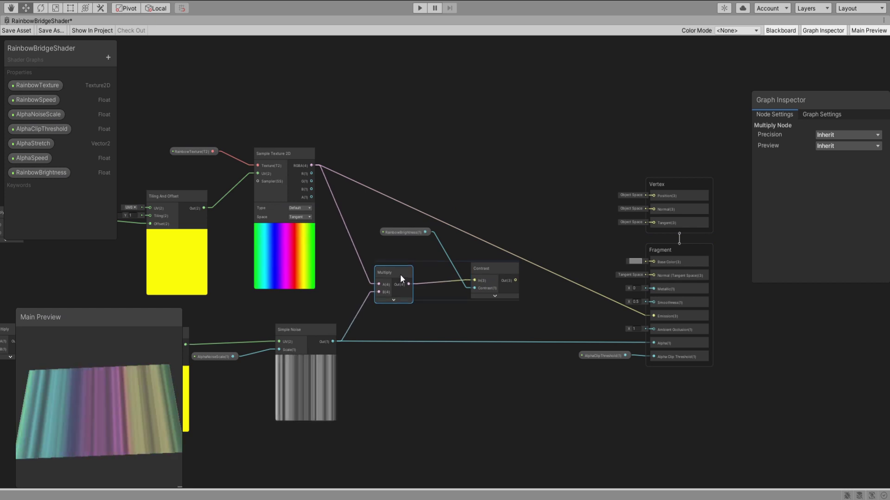
# Step: Connect the Contrast node's output to the Fragment's Emission input and save the shader graph
pyautogui.click(513, 274)
pyautogui.keyDown('alt'); pyautogui.moveTo(515, 276); pyautogui.dragTo(455, 276); pyautogui.keyUp('alt')
pyautogui.keyDown('alt'); pyautogui.moveTo(547, 283); pyautogui.dragTo(566, 311); pyautogui.keyUp('alt')
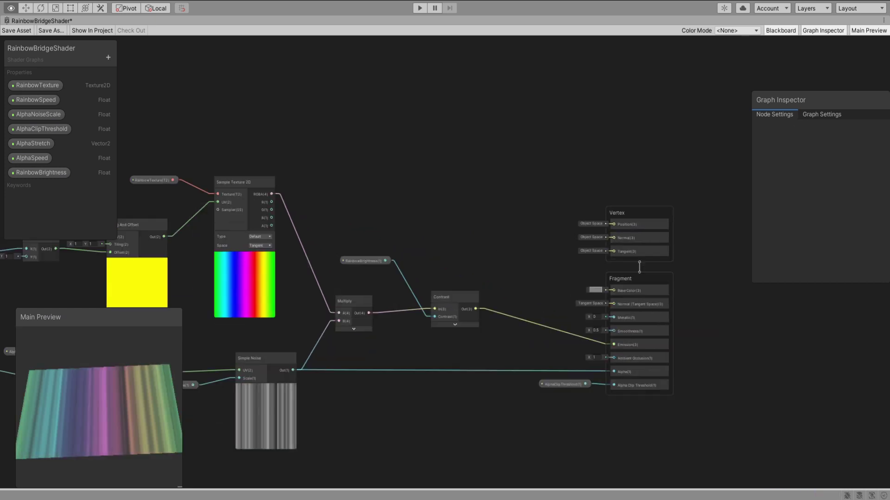
pyautogui.keyDown('alt'); pyautogui.moveTo(372, 139); pyautogui.dragTo(466, 145); pyautogui.keyUp('alt')
pyautogui.hotkey('ctrl', 's')
# Step: Shift the rainbow and noise node groups down in the graph to clear space above them
pyautogui.scroll(-4, 405, 144)
pyautogui.moveTo(571, 123); pyautogui.dragTo(170, 388)
pyautogui.moveTo(472, 241); pyautogui.dragTo(467, 292)
pyautogui.keyDown('alt'); pyautogui.moveTo(474, 207); pyautogui.dragTo(533, 299); pyautogui.keyUp('alt')
pyautogui.scroll(3, 549, 283)
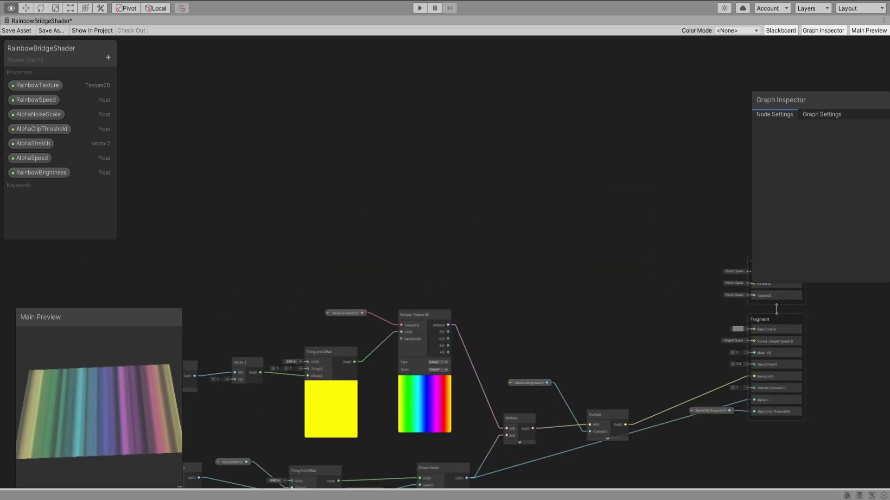
# Step: Add a UV node in the free space, collapse its preview, and connect its output to a new Split node
pyautogui.moveTo(274, 201); pyautogui.dragTo(361, 208, button='middle')
pyautogui.click(382, 235)
pyautogui.scroll(3, 549, 316)
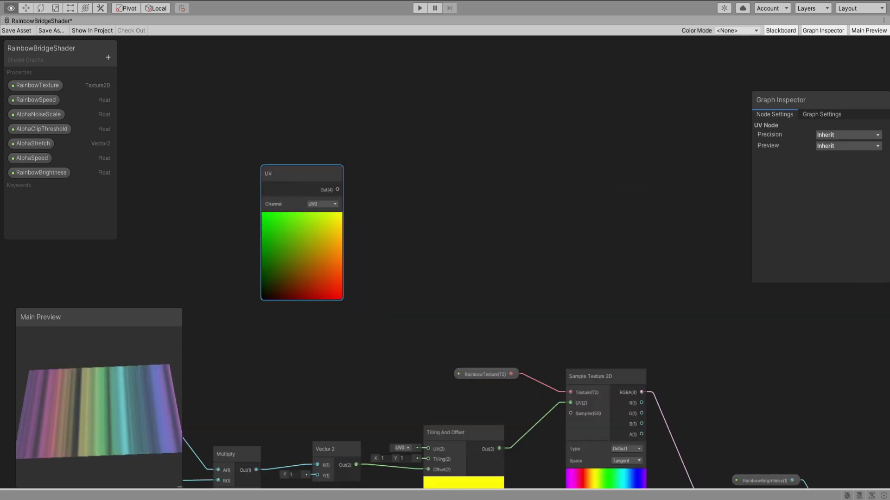
pyautogui.moveTo(293, 185); pyautogui.dragTo(268, 198)
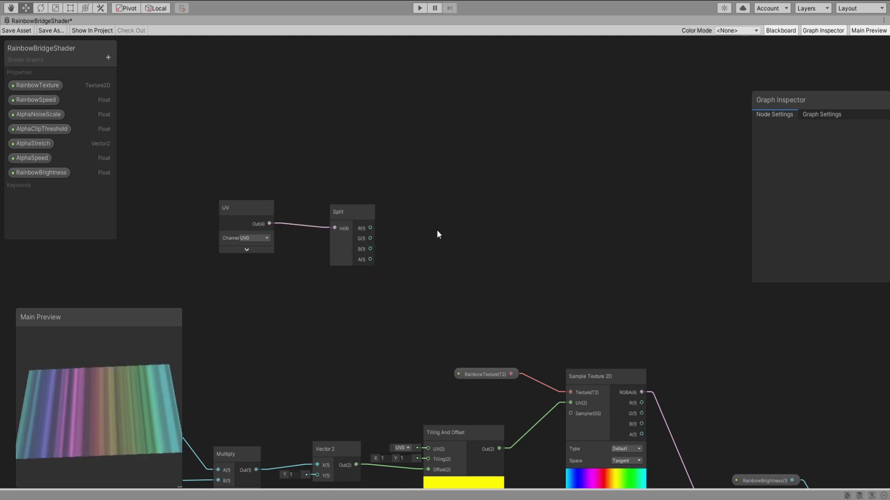
# Step: Feed Split's R into a One Minus node and a Multiply with B 1, and combine both results in a second Multiply
pyautogui.keyDown('alt'); pyautogui.moveTo(437, 234); pyautogui.dragTo(374, 228); pyautogui.keyUp('alt')
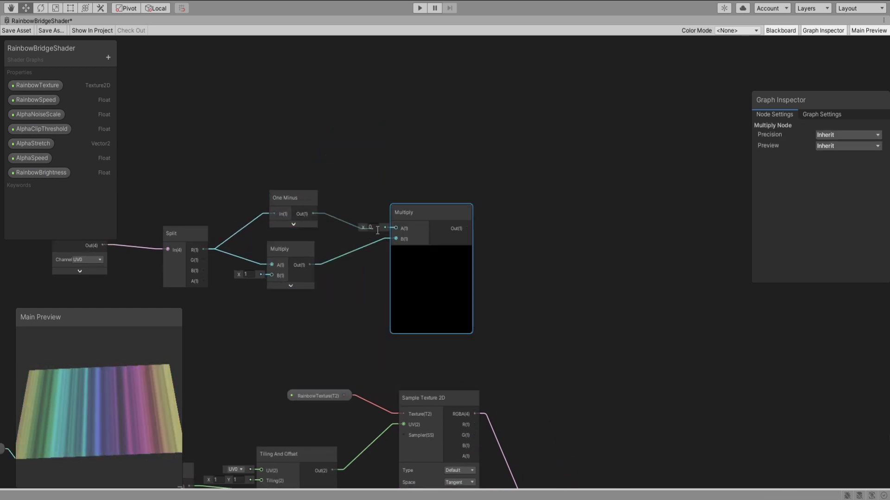
pyautogui.moveTo(435, 287); pyautogui.dragTo(411, 265)
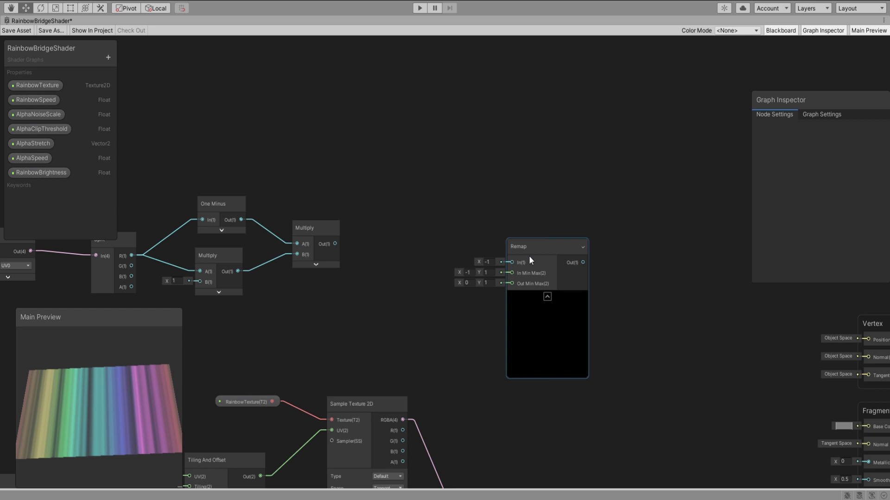
# Step: Add a Remap node fed by the combined Multiply, with In Min Max 0 and 0.13 and Out Min Max 1 and 0
pyautogui.moveTo(530, 256); pyautogui.dragTo(508, 197)
pyautogui.click(316, 264)
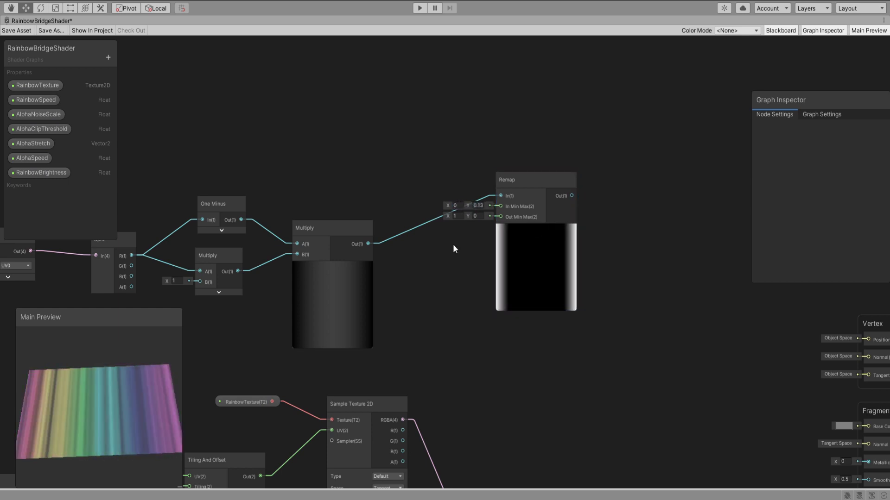
# Step: Add a Vector 2 node near the Remap node and wire its output into In Min Max
pyautogui.moveTo(453, 245); pyautogui.dragTo(459, 267, button='middle')
pyautogui.click(387, 167)
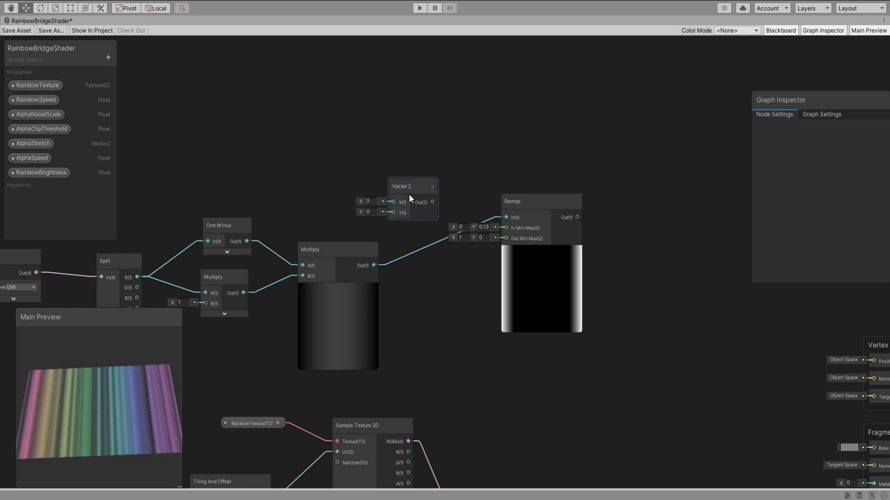
pyautogui.moveTo(505, 226); pyautogui.dragTo(504, 227)
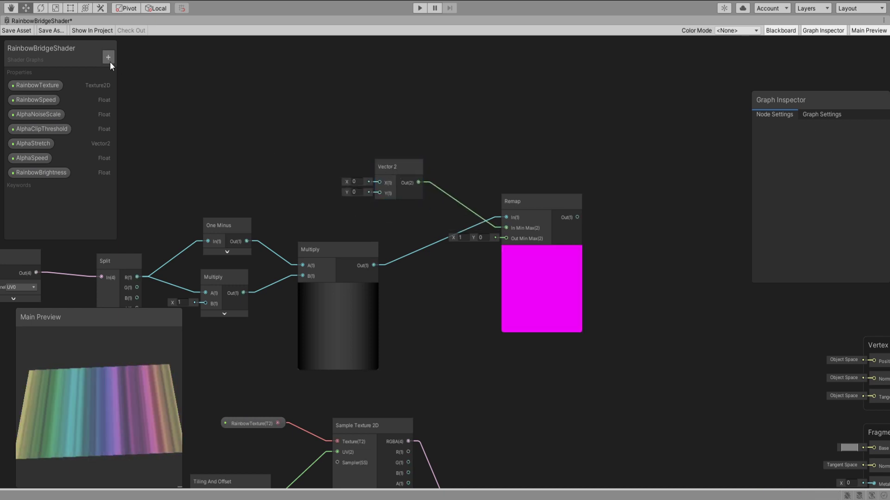
# Step: Create a Float property named BorderAmount with default 0.1 and wire it into the Vector 2 node's Y input
pyautogui.write('BorderAmount')
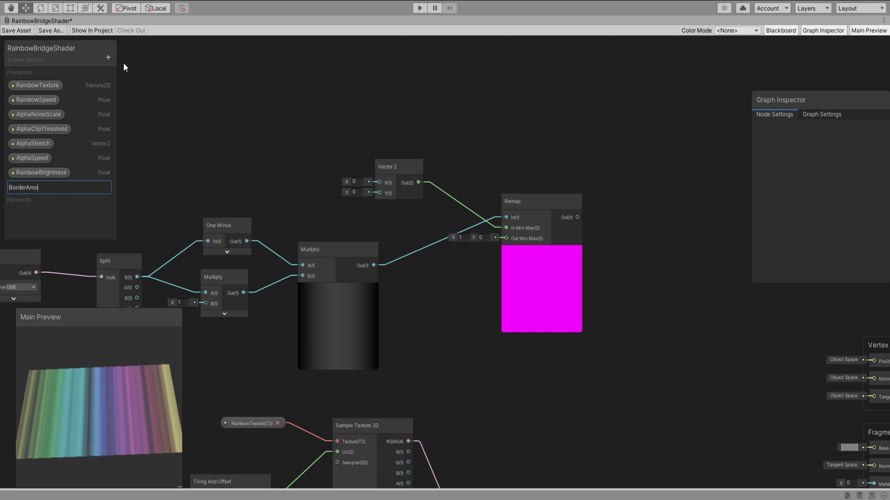
pyautogui.press('Return')
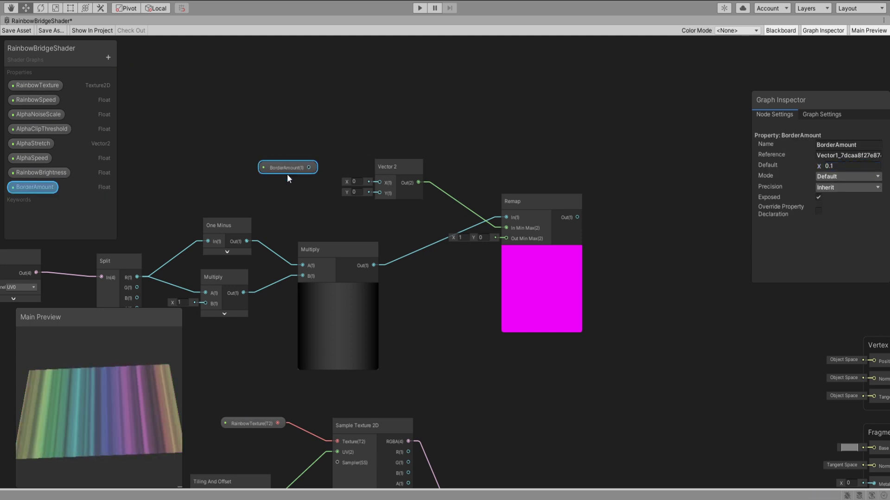
pyautogui.keyDown('alt'); pyautogui.moveTo(618, 298); pyautogui.dragTo(493, 298); pyautogui.keyUp('alt')
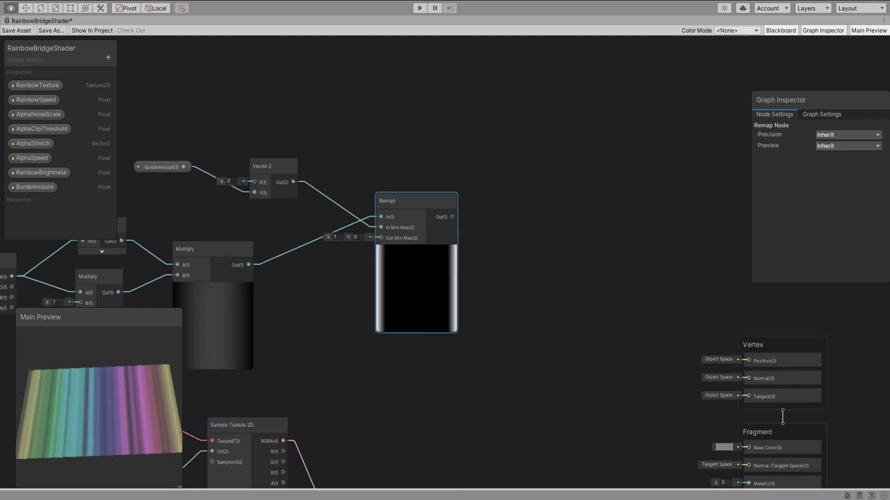
# Step: Reposition the Remap node and test different Out Min Max X values, finishing with X at 1
pyautogui.moveTo(436, 234); pyautogui.dragTo(403, 240)
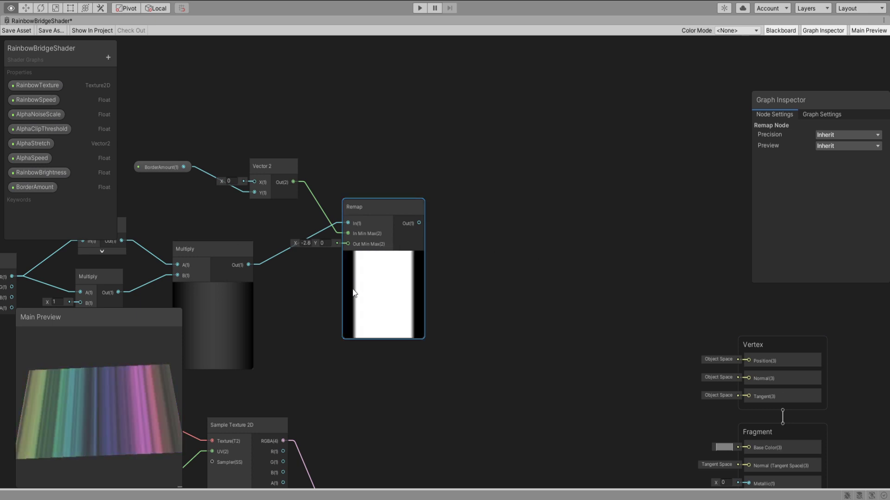
pyautogui.click(368, 305)
pyautogui.moveTo(317, 307); pyautogui.dragTo(374, 280, button='middle')
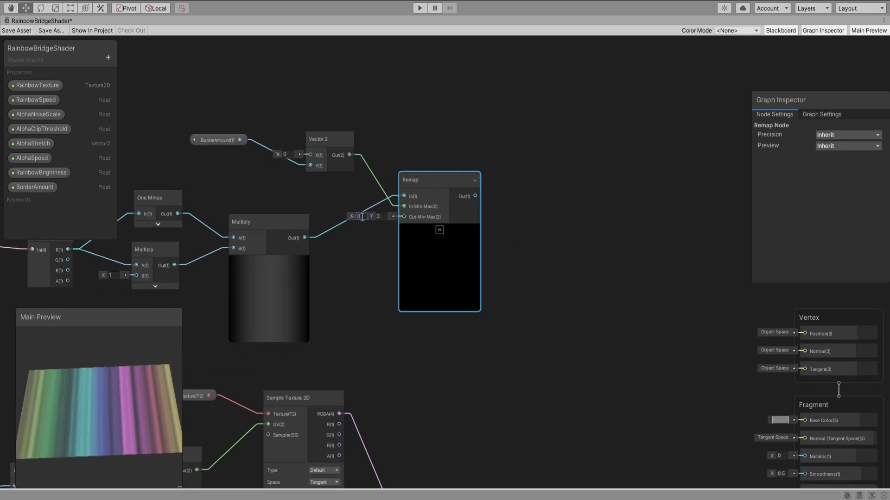
# Step: Add a Clamp node after the Remap node and connect Remap's output to its In input
pyautogui.keyDown('alt'); pyautogui.moveTo(555, 305); pyautogui.dragTo(530, 306); pyautogui.keyUp('alt')
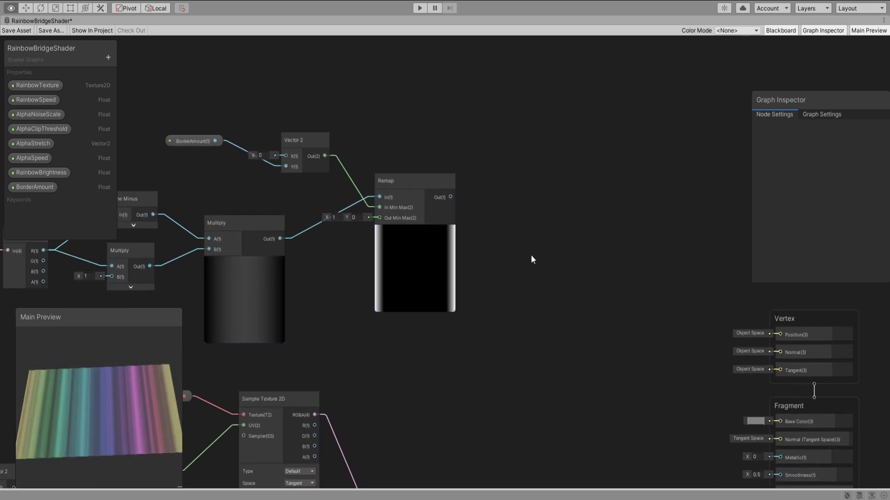
pyautogui.press('space')
pyautogui.write('clamp')
pyautogui.press('Return')
pyautogui.moveTo(451, 197); pyautogui.dragTo(531, 236)
pyautogui.moveTo(555, 228); pyautogui.dragTo(553, 208)
# Step: Collapse the Remap and Clamp previews and connect Clamp's output to the A input of a new Multiply node
pyautogui.keyDown('alt'); pyautogui.moveTo(492, 292); pyautogui.dragTo(393, 309); pyautogui.keyUp('alt')
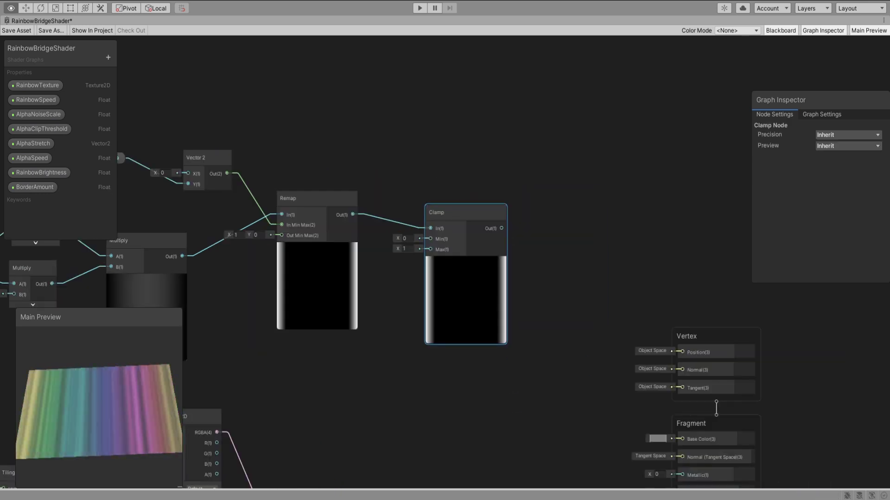
pyautogui.scroll(-5, 456, 186)
pyautogui.click(385, 222)
pyautogui.click(460, 224)
pyautogui.scroll(5, 313, 363)
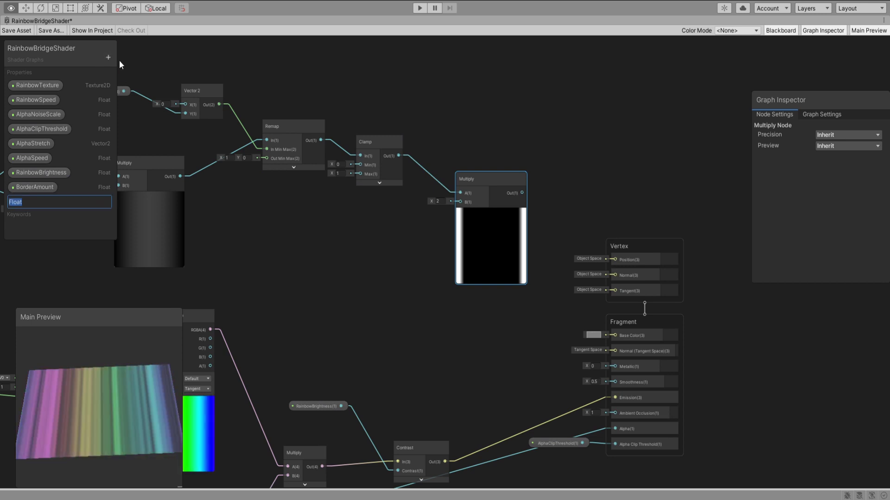
# Step: Create a Float property named BorderBrightness with default 1 and wire it into the border Multiply node's B input
pyautogui.write('BorderBrightness')
pyautogui.press('Return')
pyautogui.moveTo(38, 202); pyautogui.dragTo(389, 219)
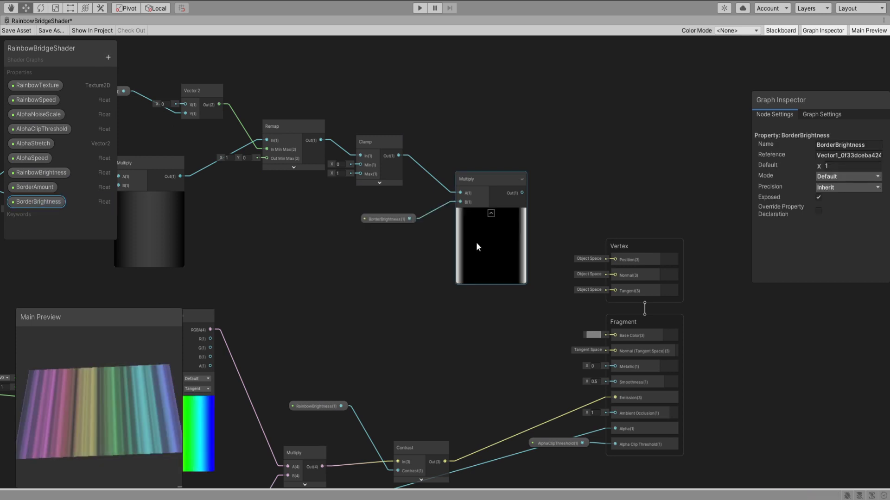
# Step: Shift the output stack away and insert an Add node that sums the border Multiply output and the Contrast output
pyautogui.moveTo(476, 247); pyautogui.dragTo(402, 212, button='middle')
pyautogui.moveTo(565, 211); pyautogui.dragTo(630, 215)
pyautogui.click(483, 305)
pyautogui.moveTo(443, 324); pyautogui.dragTo(471, 298, button='middle')
pyautogui.moveTo(473, 305); pyautogui.dragTo(449, 258)
pyautogui.moveTo(386, 386); pyautogui.dragTo(404, 361, button='middle')
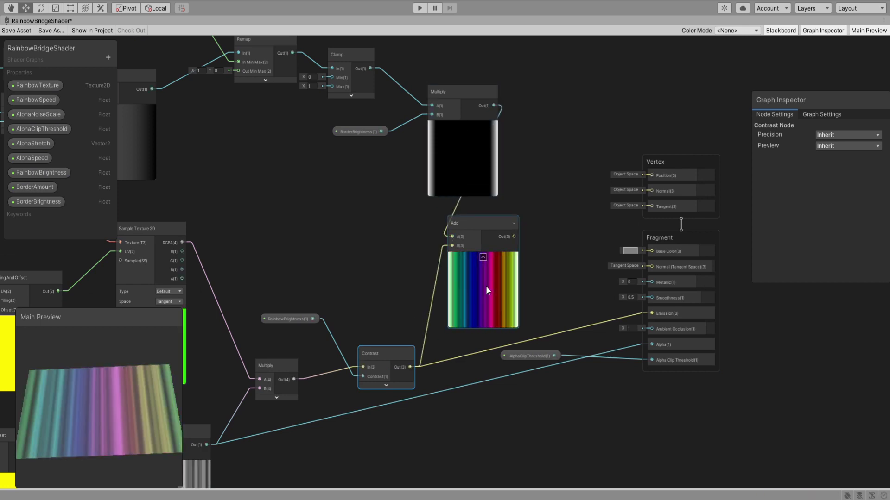
# Step: Connect the Add node's output to the Fragment's Emission input and space out the Add and border Multiply nodes
pyautogui.moveTo(650, 313); pyautogui.dragTo(651, 314)
pyautogui.moveTo(482, 223); pyautogui.dragTo(528, 219)
pyautogui.moveTo(462, 92); pyautogui.dragTo(442, 91)
# Step: Save the shader graph and inspect the bordered rainbow plane from another angle in the Scene view
pyautogui.moveTo(536, 277); pyautogui.dragTo(452, 276, button='middle')
pyautogui.scroll(-3, 453, 277)
pyautogui.moveTo(451, 201); pyautogui.dragTo(604, 186, button='middle')
pyautogui.scroll(-2, 569, 232)
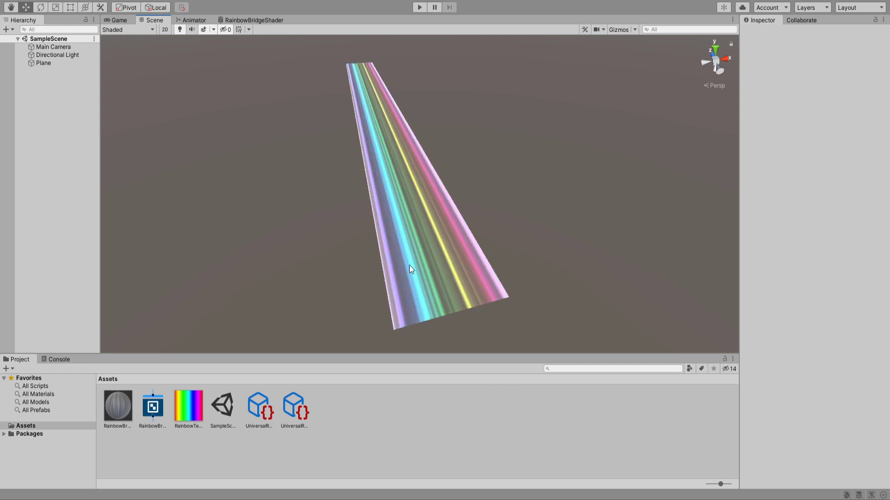
pyautogui.keyDown('alt'); pyautogui.moveTo(410, 265); pyautogui.dragTo(484, 256); pyautogui.keyUp('alt')
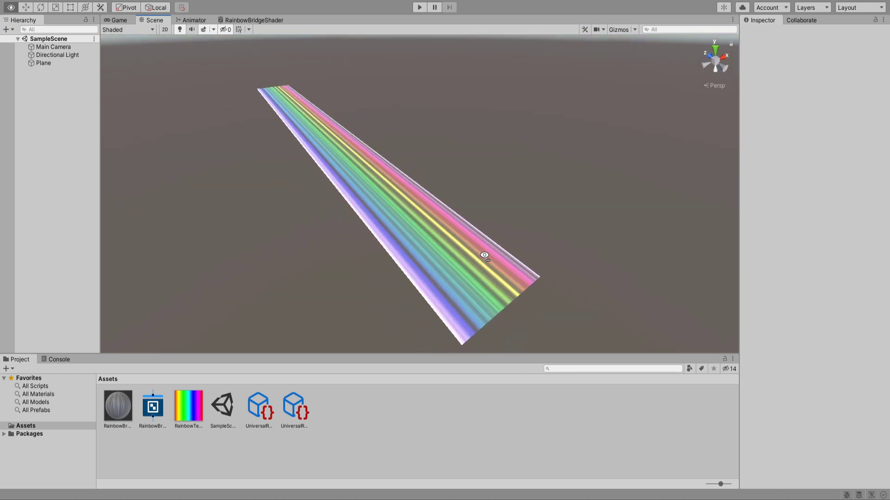
# Step: Select the plane and set its material's AlphaStretch Y to 0.4, RainbowBrightness to 3 and BorderAmount to 0.2
pyautogui.click(449, 259)
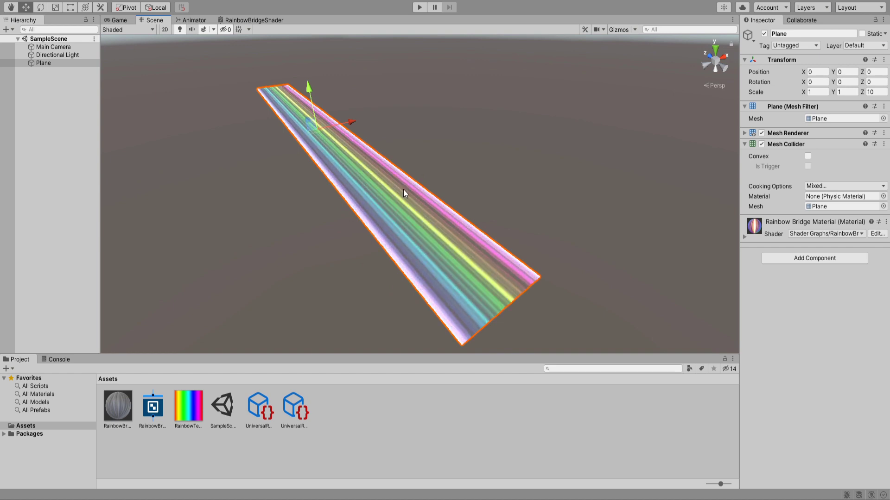
pyautogui.click(82, 163)
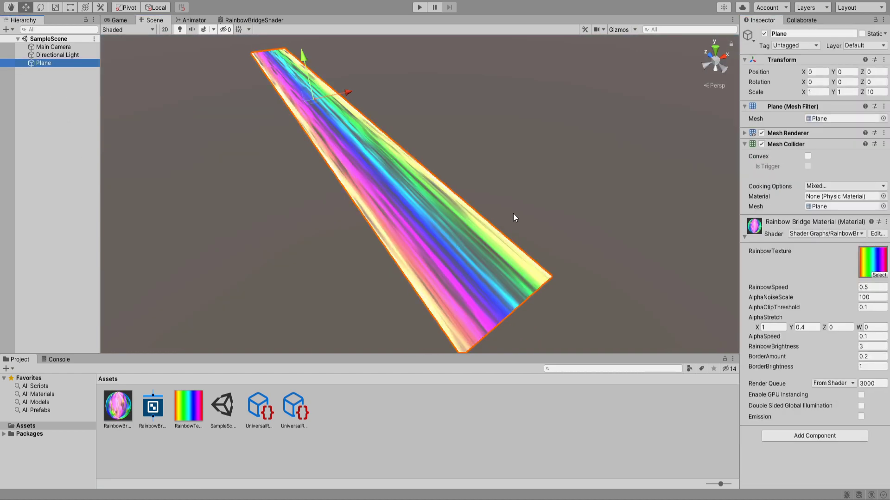
# Step: Duplicate the plane, place the copy at Y -0.65 with a duplicated material, and set its RainbowBrightness to 0 and BorderAmount to 0.1
pyautogui.hotkey('ctrl', 'd')
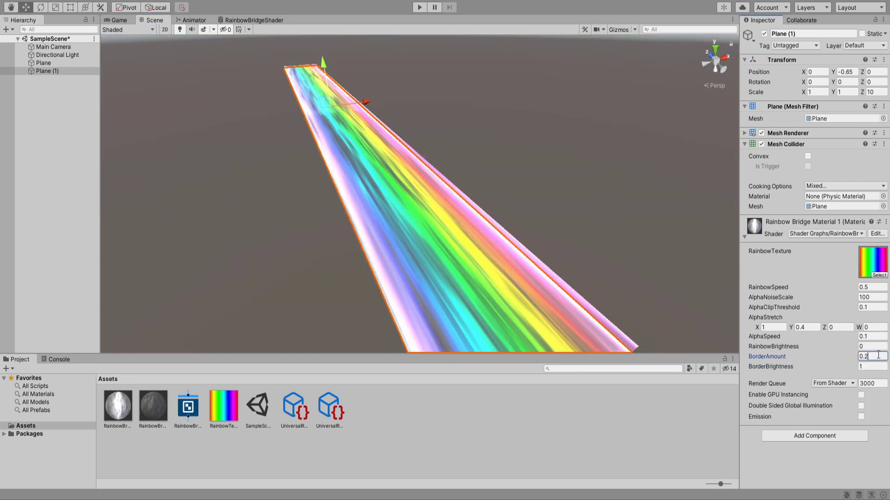
pyautogui.press('BackSpace')
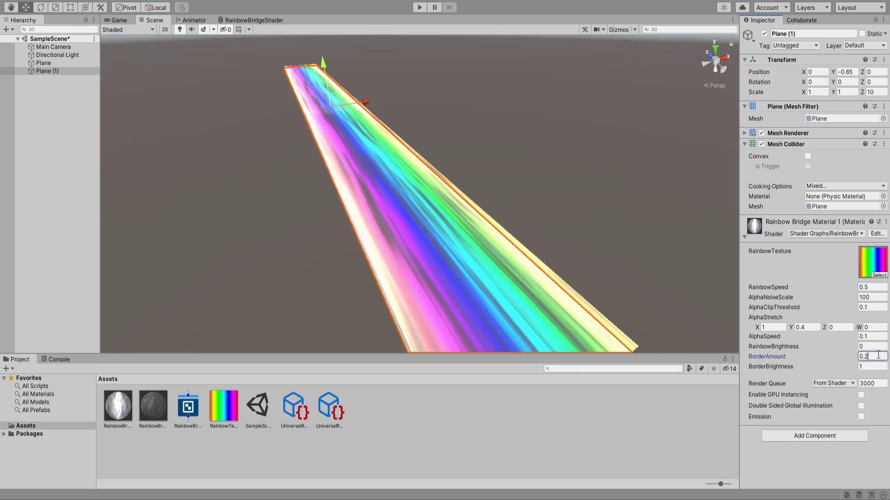
pyautogui.write('1')
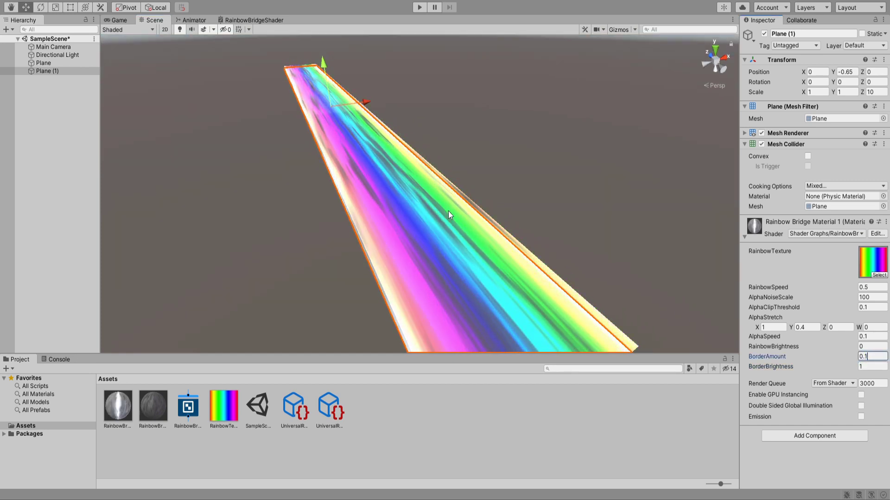
# Step: Toggle the lower plane copy's active state to compare the bridge with and without that layer
pyautogui.moveTo(449, 215); pyautogui.dragTo(455, 221, button='right')
pyautogui.press('s')
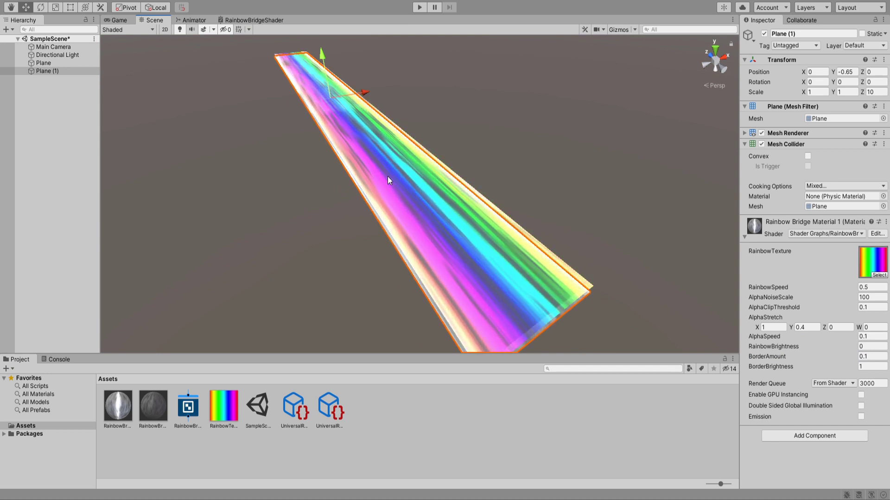
pyautogui.click(55, 73)
pyautogui.click(764, 34)
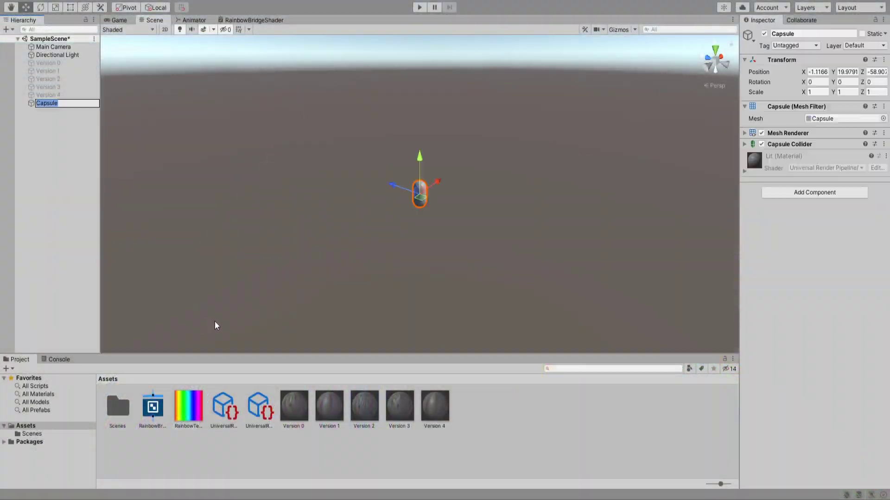
# Step: Tilt the capsule to about -40 degrees around X and add a sphere named w beside it
pyautogui.moveTo(440, 228); pyautogui.dragTo(507, 224, button='right')
pyautogui.press('w')
pyautogui.press('a')
pyautogui.moveTo(492, 186); pyautogui.dragTo(476, 182, button='right')
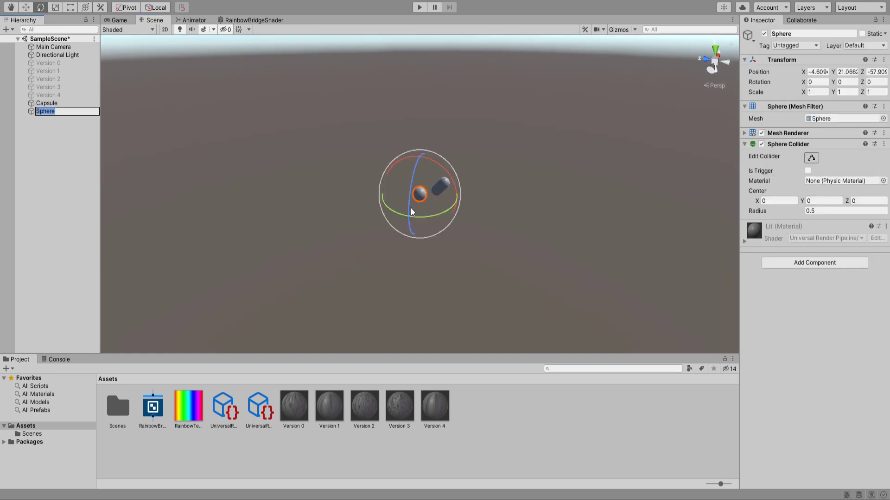
pyautogui.write('w')
# Step: Scale the sphere up to many times the capsule's size and move it clear of the capsule
pyautogui.click(413, 218)
pyautogui.click(420, 194)
pyautogui.press('w')
pyautogui.moveTo(418, 200); pyautogui.dragTo(876, 192)
pyautogui.press('r')
pyautogui.moveTo(312, 204); pyautogui.dragTo(333, 203)
pyautogui.press('w')
pyautogui.moveTo(309, 210); pyautogui.dragTo(280, 184)
# Step: Move the capsule to about X -3.83, Y 38.41, Z -65.83 at the sphere and rotate it to about -44.8, 2.9, -0.9 degrees
pyautogui.click(438, 187)
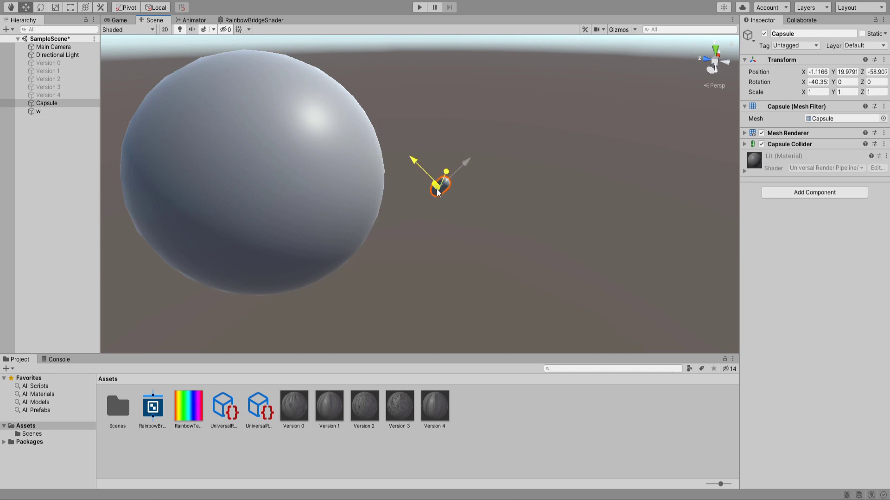
pyautogui.moveTo(437, 189); pyautogui.dragTo(367, 144)
pyautogui.moveTo(363, 167); pyautogui.dragTo(376, 173, button='right')
pyautogui.press('s')
pyautogui.press('w')
pyautogui.moveTo(433, 123); pyautogui.dragTo(444, 163, button='right')
pyautogui.press('e')
pyautogui.moveTo(460, 97); pyautogui.dragTo(363, 262)
pyautogui.click(427, 132)
pyautogui.click(364, 262)
# Step: Apply the Version 0 rainbow material to the capsule and scale it up uniformly to about 3.37 × 80.44 × 3.37
pyautogui.press('w')
pyautogui.moveTo(377, 171); pyautogui.dragTo(201, 211, button='right')
pyautogui.click(408, 163)
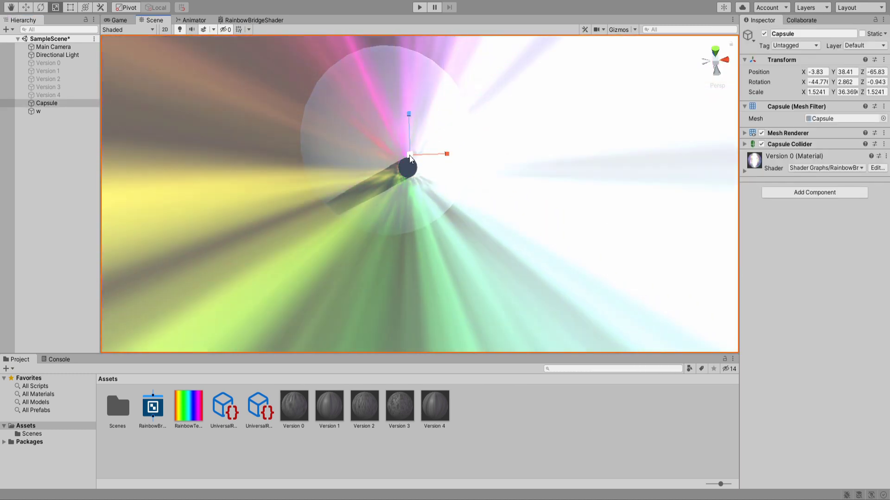
pyautogui.moveTo(410, 156); pyautogui.dragTo(466, 155)
# Step: Turn off shadow casting in the capsule's Mesh Renderer
pyautogui.click(793, 134)
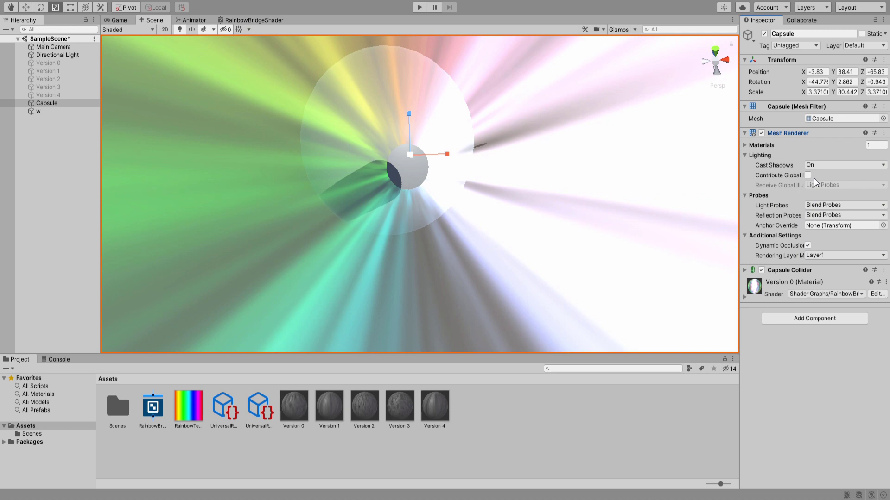
pyautogui.click(816, 166)
pyautogui.click(818, 178)
# Step: Stretch the capsule into a long beam rising from the sphere, scaled to about 5.43 × 4091 × 5.43
pyautogui.click(431, 181)
pyautogui.press('w')
pyautogui.moveTo(431, 182); pyautogui.dragTo(441, 220, button='right')
pyautogui.click(438, 177)
pyautogui.press('w')
# Step: Set the Version 0 material's BorderBrightness and BorderAmount to 0, and deselect the capsule to inspect the rainbow beam
pyautogui.click(745, 297)
pyautogui.write('0')
pyautogui.click(866, 417)
pyautogui.write('0')
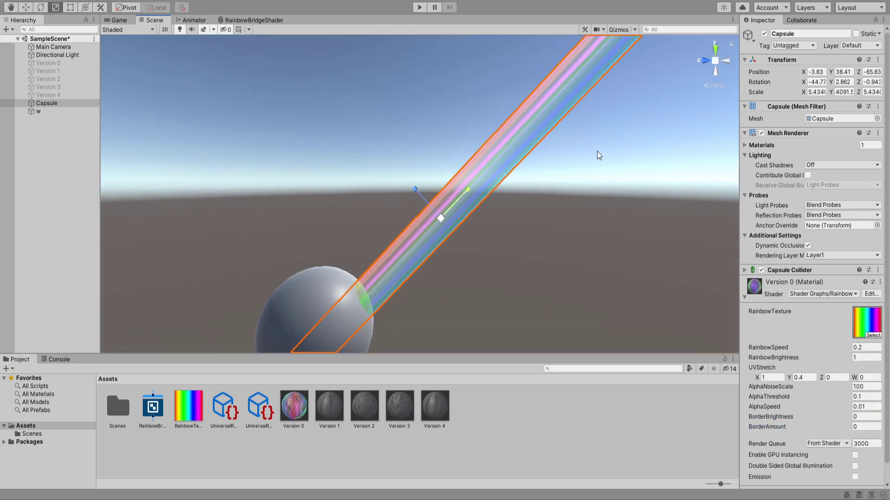
pyautogui.moveTo(598, 155); pyautogui.dragTo(471, 240, button='right')
pyautogui.click(645, 86)
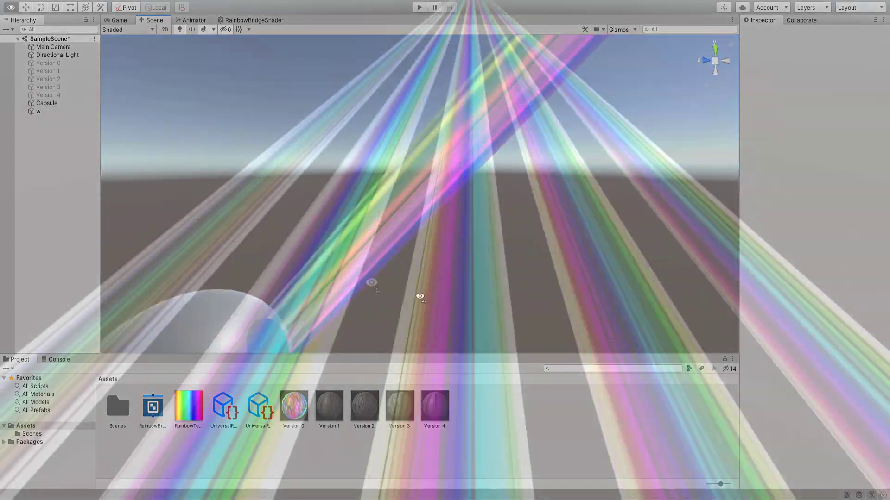